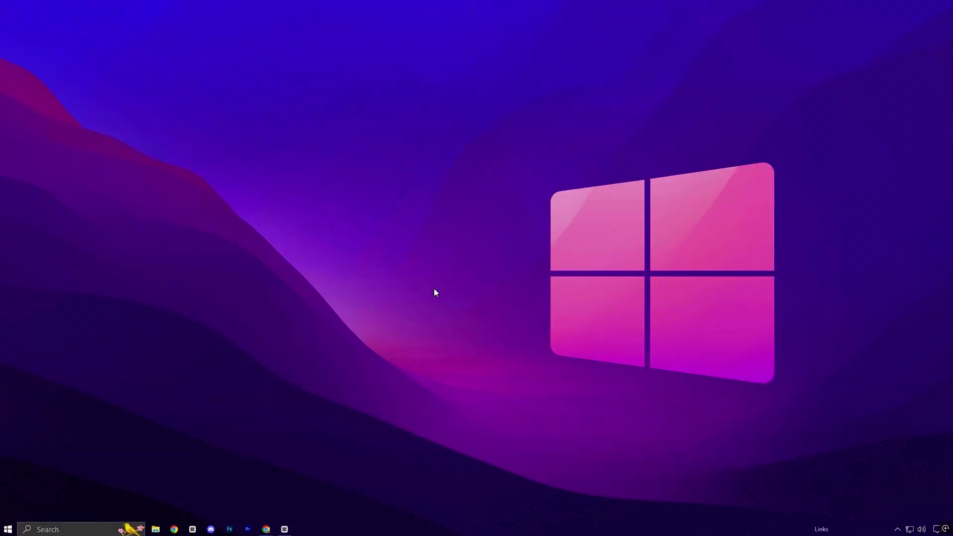
# - Open the Windows Temp folder by running 'temp' from the Run prompt
pyautogui.press('super+r')
pyautogui.moveTo(142, 427); pyautogui.dragTo(487, 151)
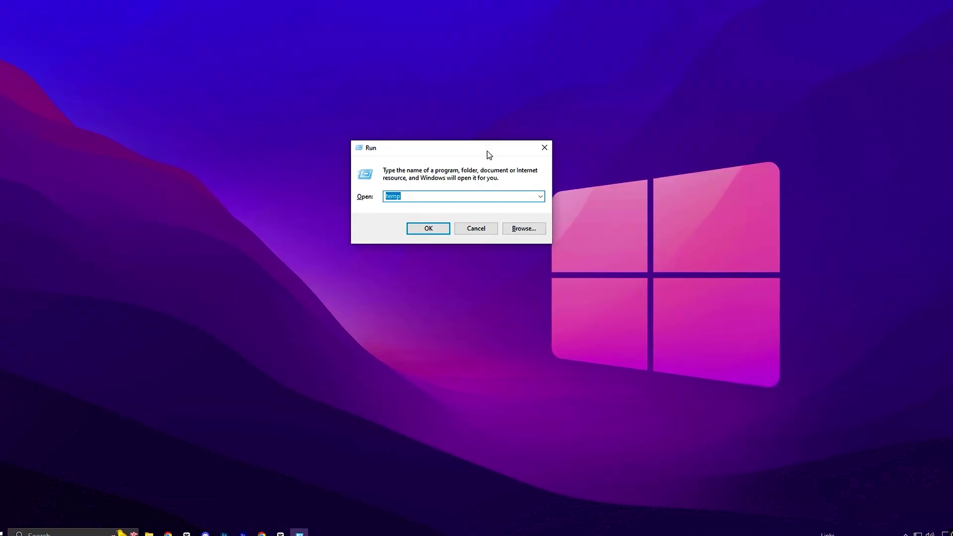
pyautogui.click(425, 198)
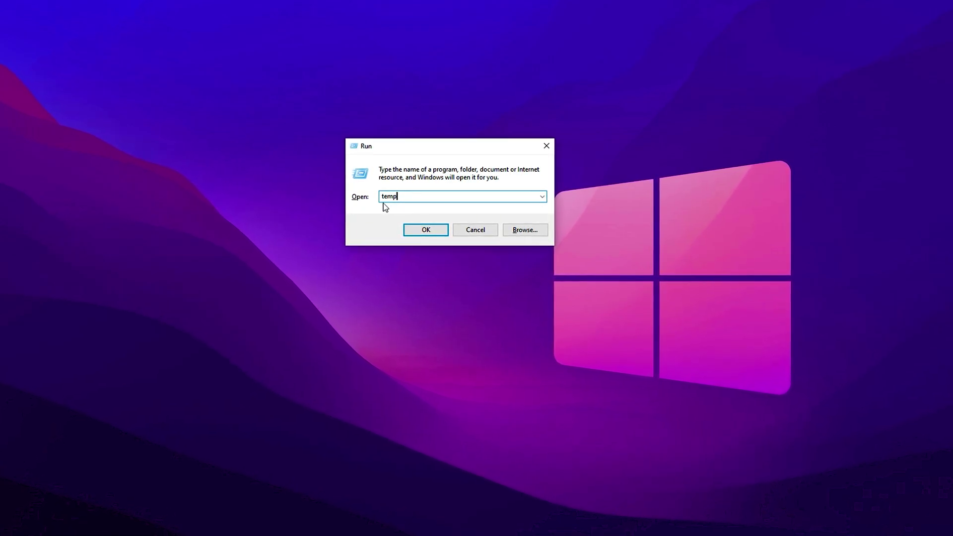
pyautogui.click(425, 231)
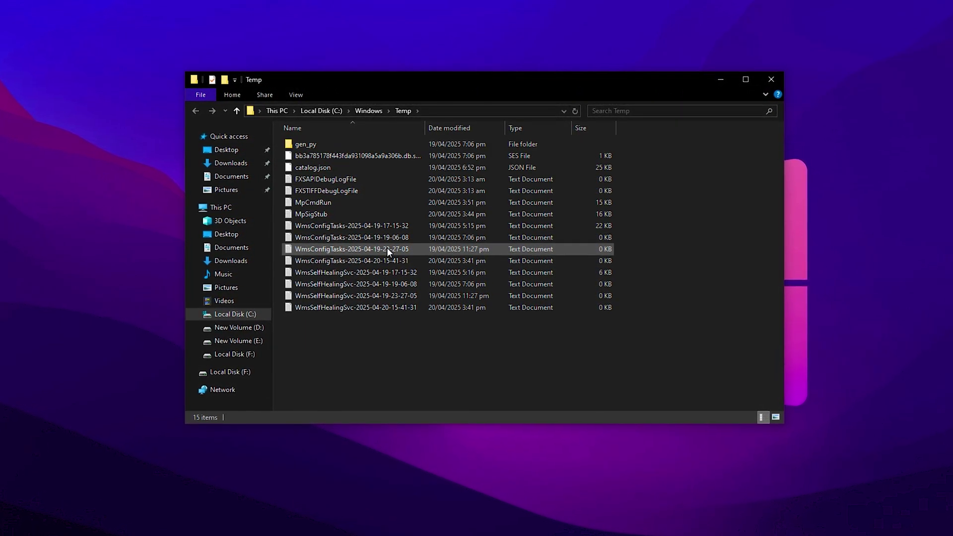
# - Delete every Temp file, skipping the four in-use ones for all items, then close the window
pyautogui.hotkey('ctrl', 'a')
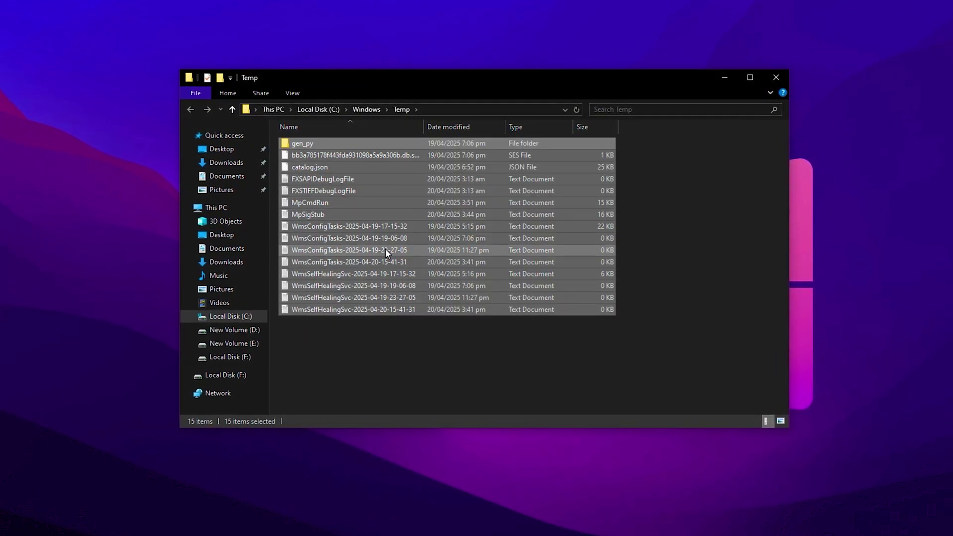
pyautogui.press('Delete')
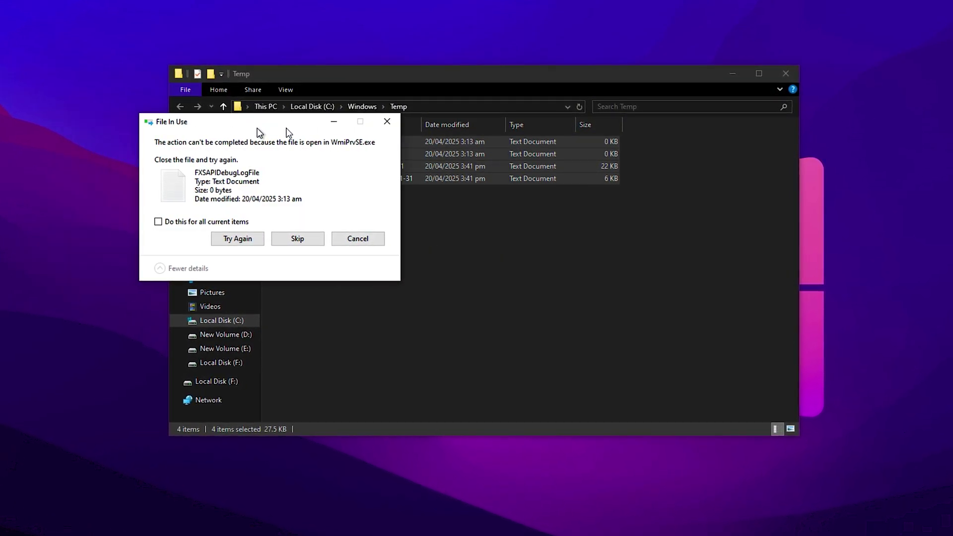
pyautogui.click(409, 231)
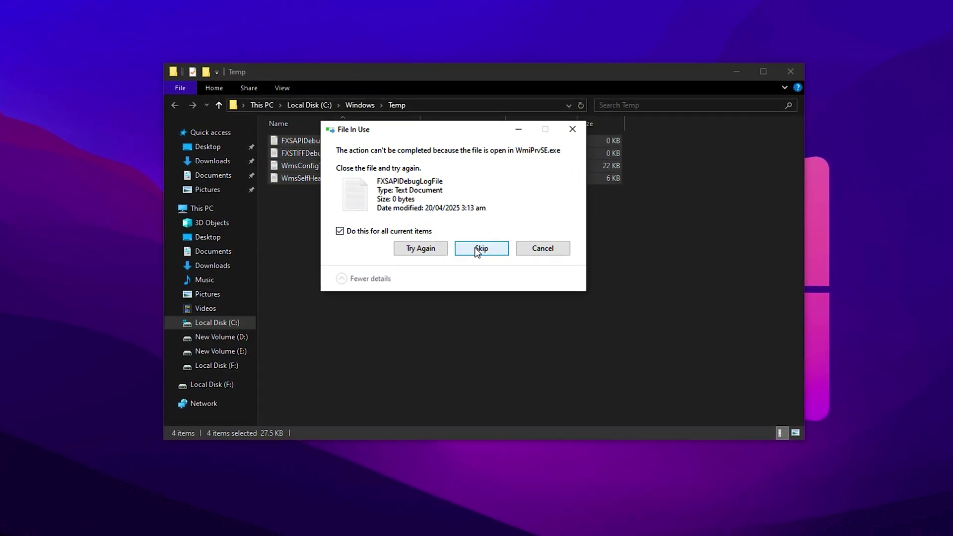
pyautogui.click(478, 248)
pyautogui.click(447, 251)
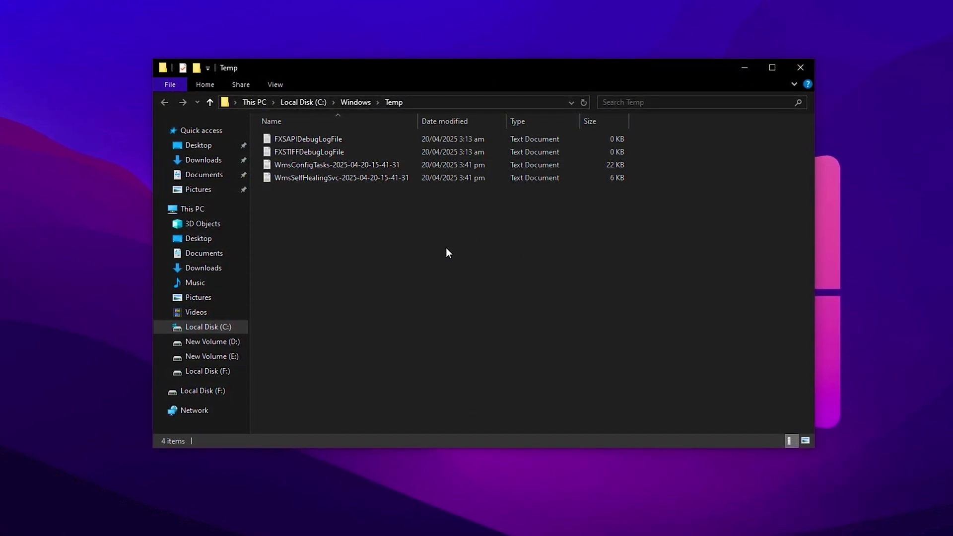
pyautogui.click(803, 66)
# - Open the user's local Temp folder by running %temp% from the Run history
pyautogui.press('super+r')
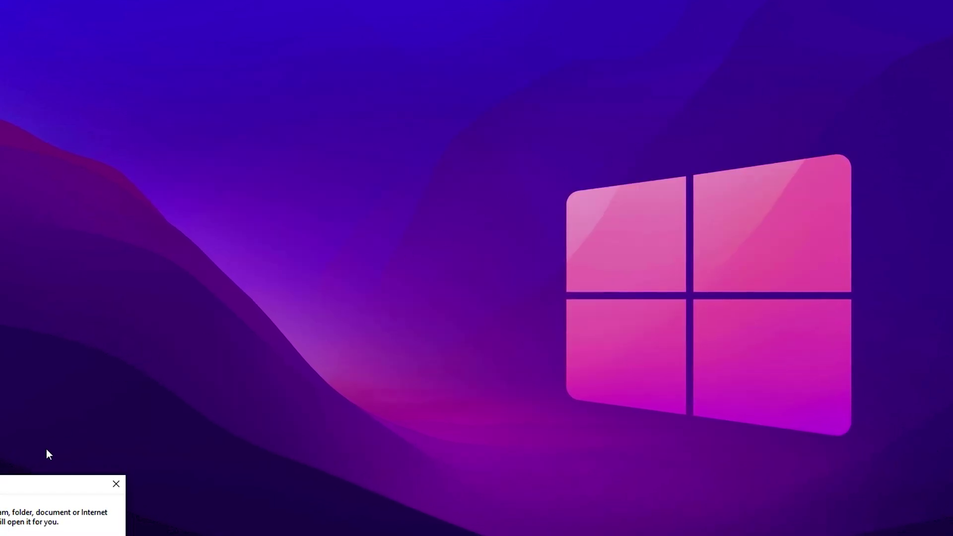
pyautogui.moveTo(30, 484); pyautogui.dragTo(453, 122)
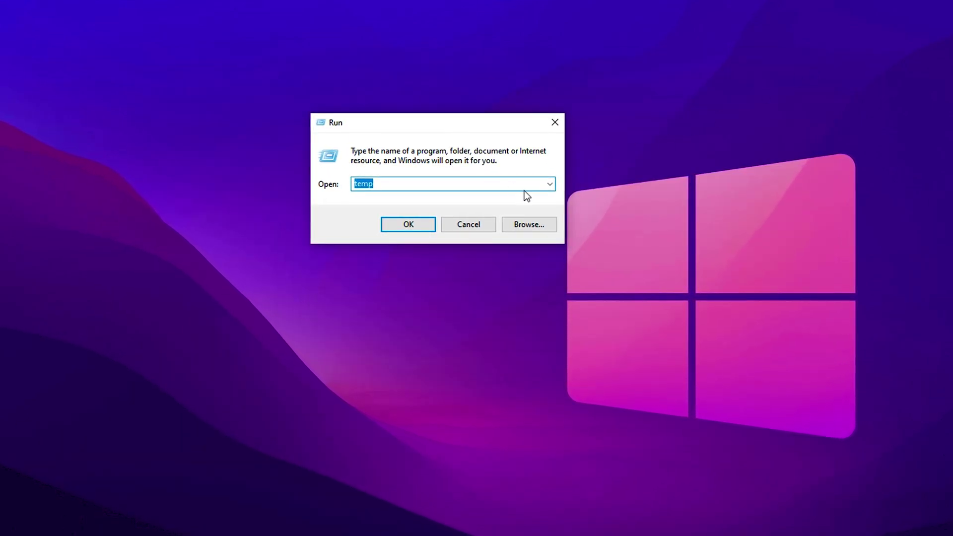
pyautogui.click(550, 184)
pyautogui.click(419, 215)
pyautogui.click(395, 184)
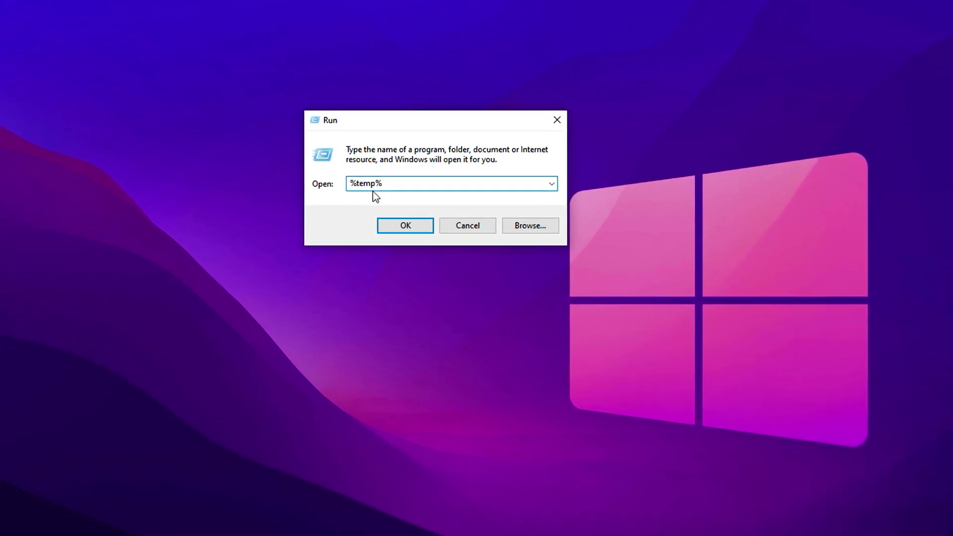
pyautogui.click(390, 227)
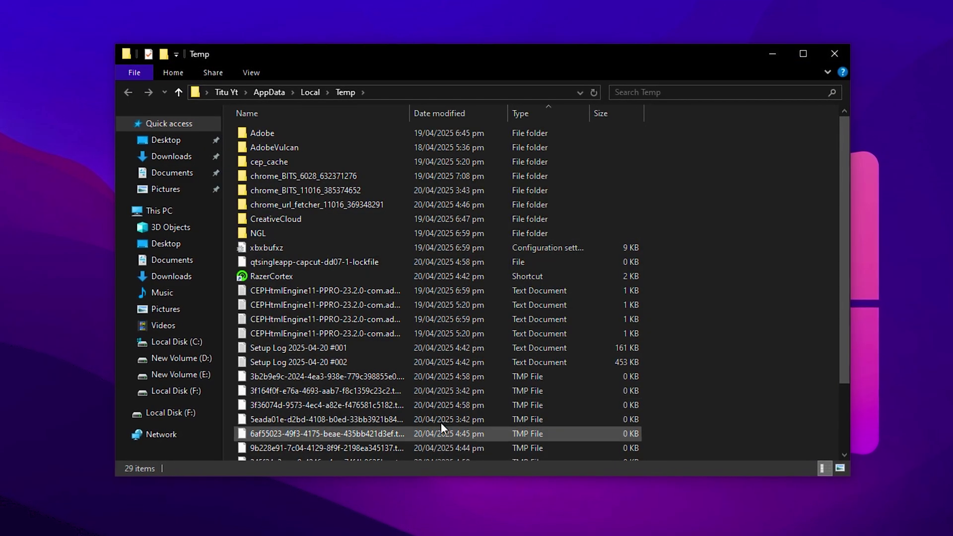
pyautogui.scroll(-2, 317, 304)
pyautogui.scroll(1, 316, 304)
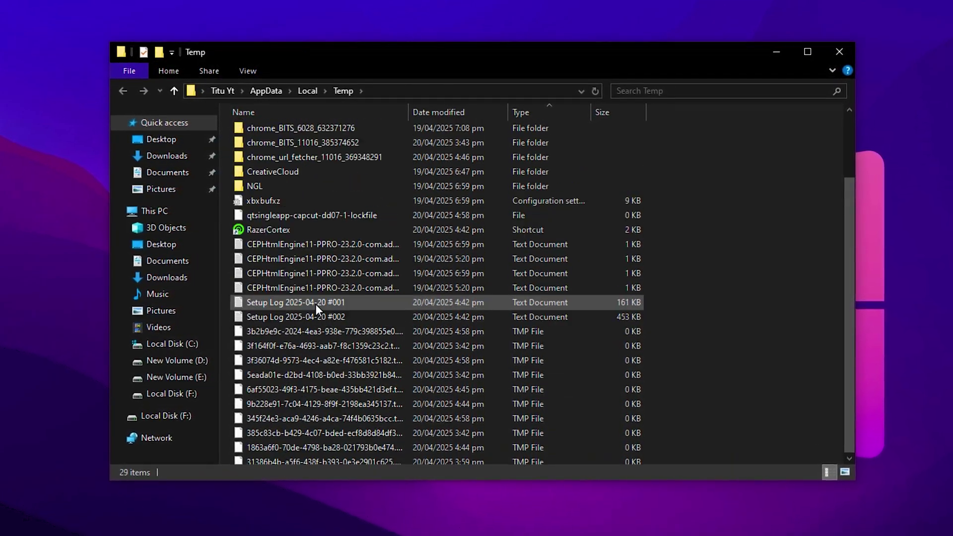
pyautogui.scroll(1, 314, 304)
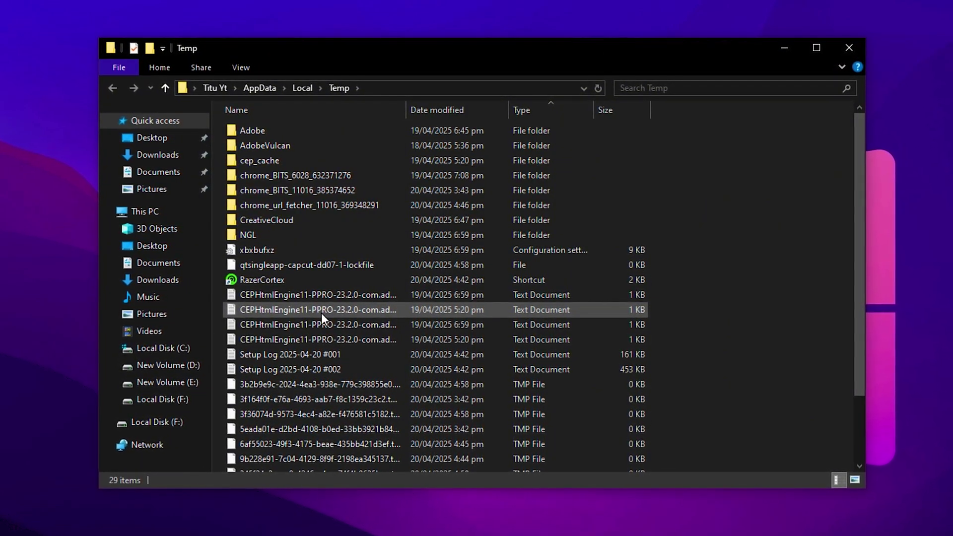
# - Delete all 29 Temp items, skipping the 13 in-use files, then close the window
pyautogui.hotkey('ctrl', 'a')
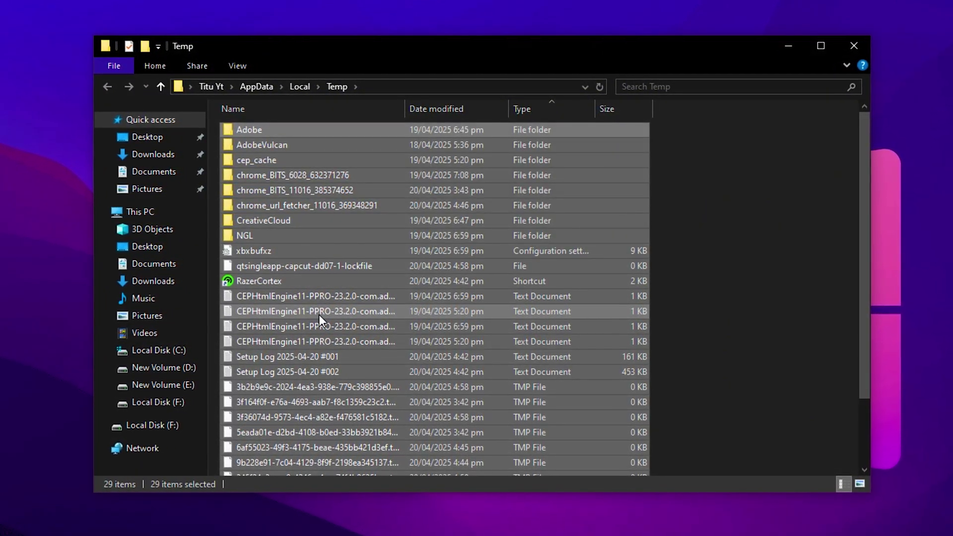
pyautogui.press('Delete')
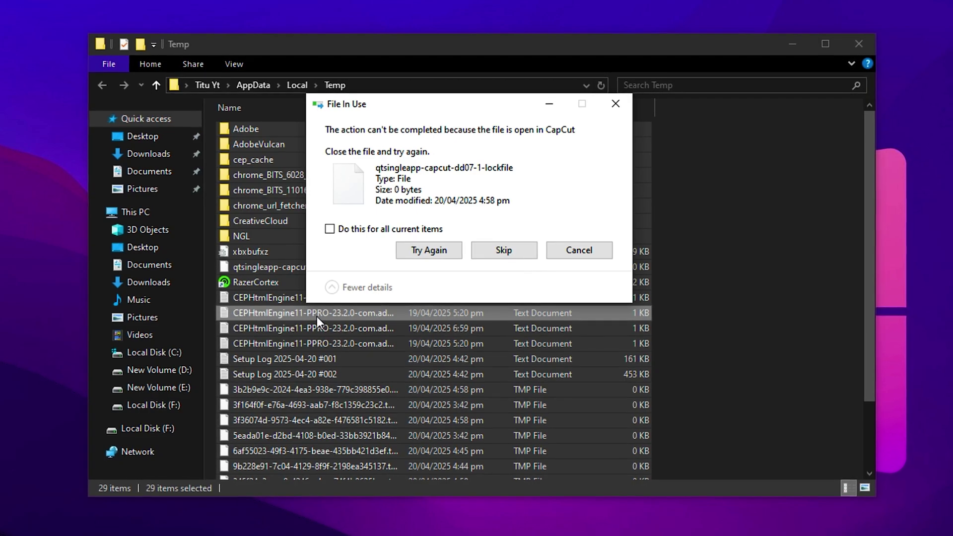
pyautogui.click(385, 229)
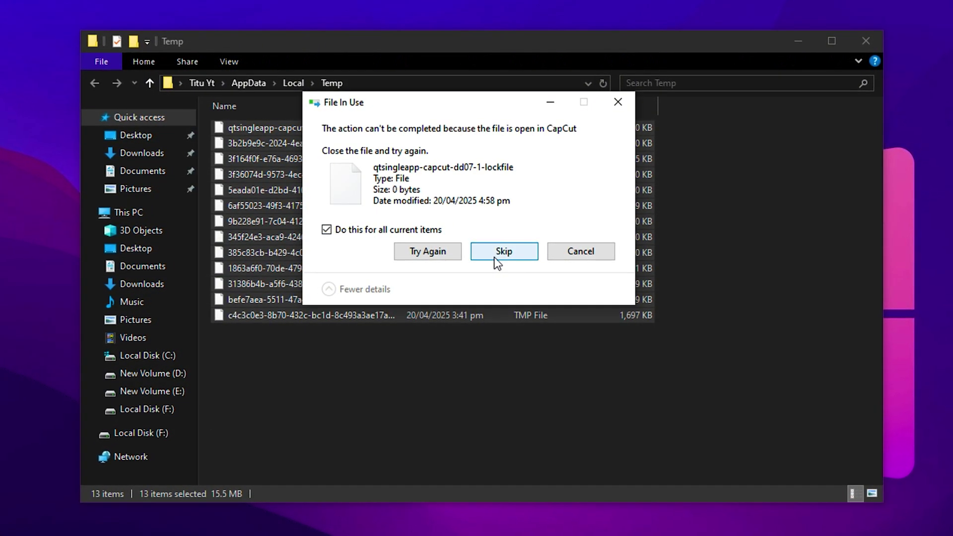
pyautogui.click(496, 254)
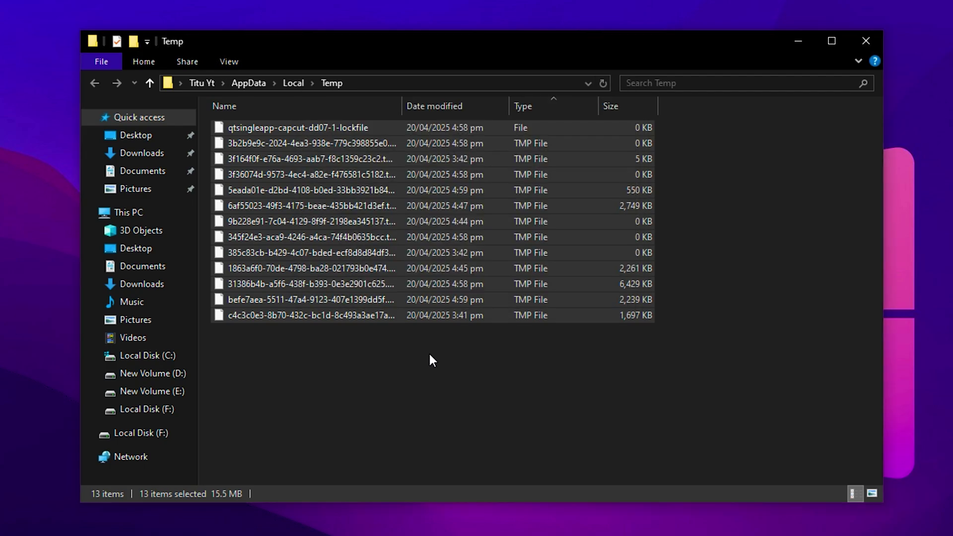
pyautogui.click(430, 354)
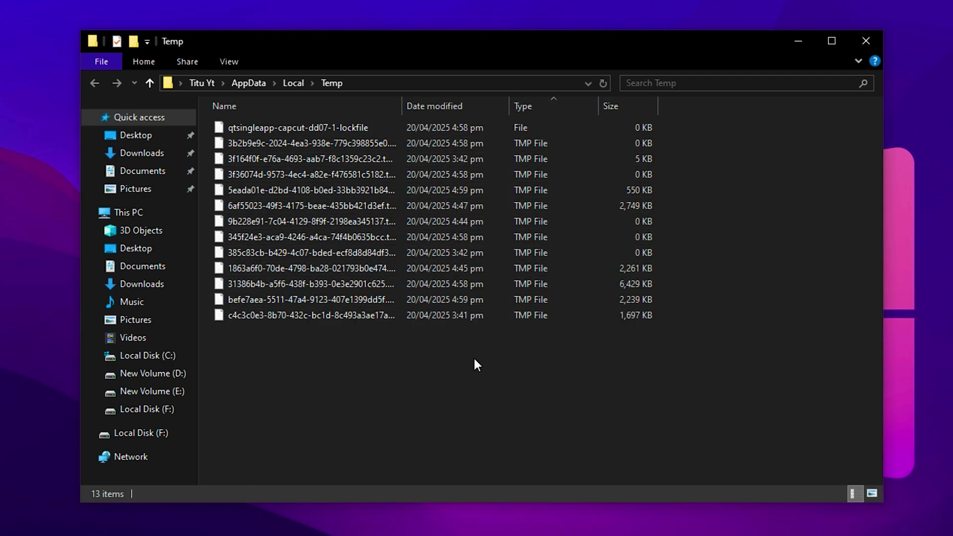
pyautogui.click(866, 41)
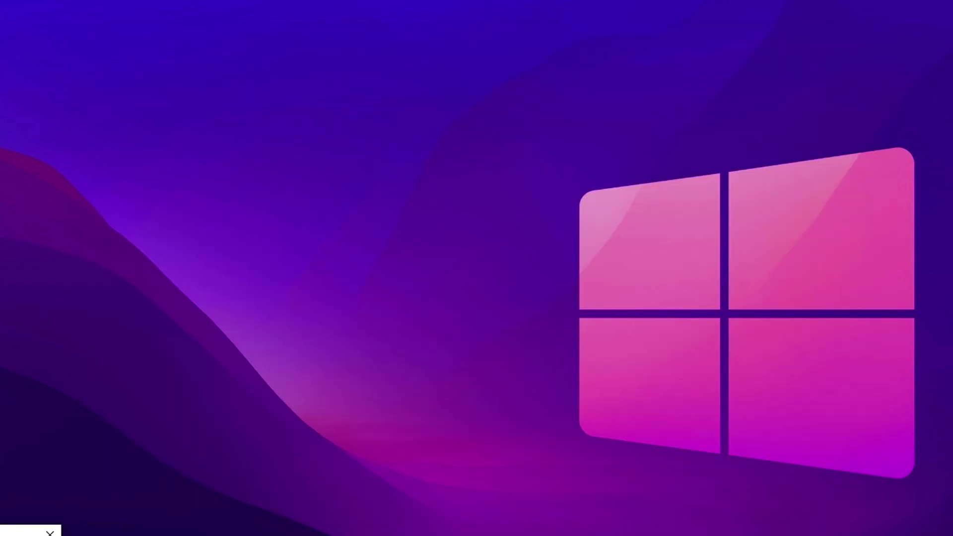
# - Run 'prefetch' and delete all nine Prefetch files, skipping the one still in use
pyautogui.press('super+r')
pyautogui.click(559, 207)
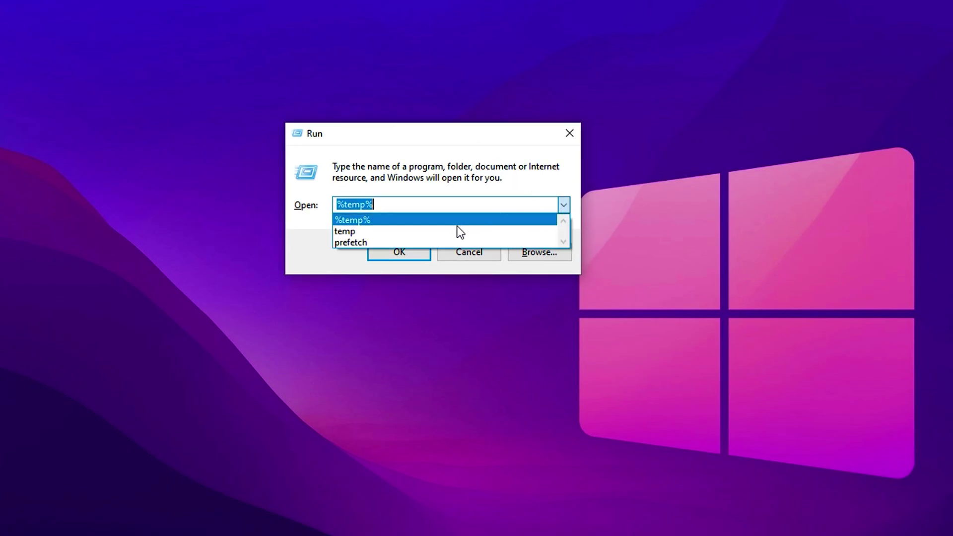
pyautogui.click(388, 242)
pyautogui.click(385, 254)
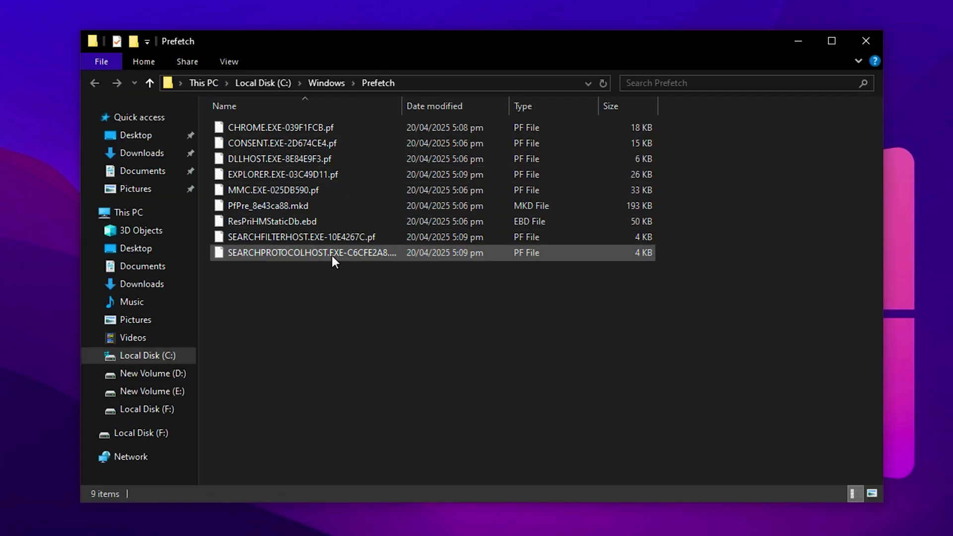
pyautogui.hotkey('ctrl', 'a')
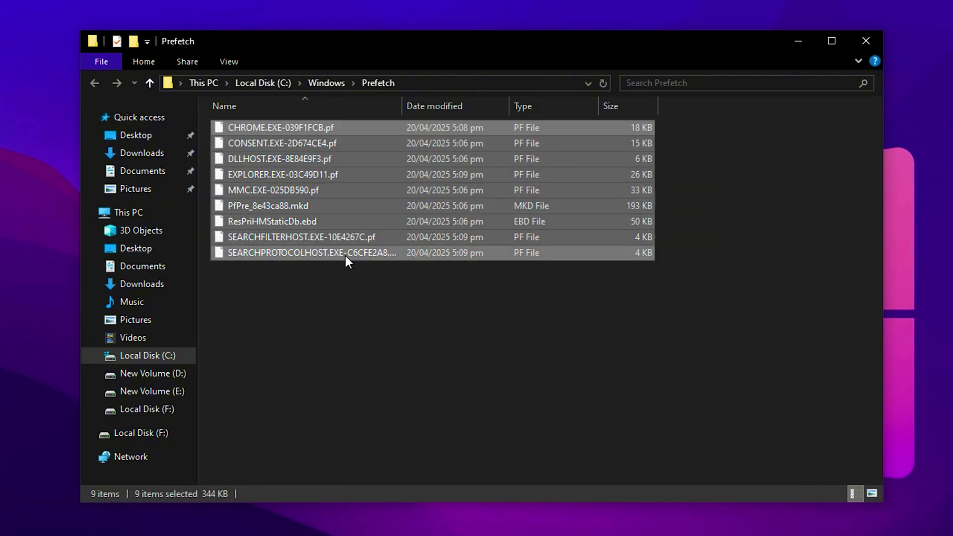
pyautogui.press('Delete')
pyautogui.click(504, 262)
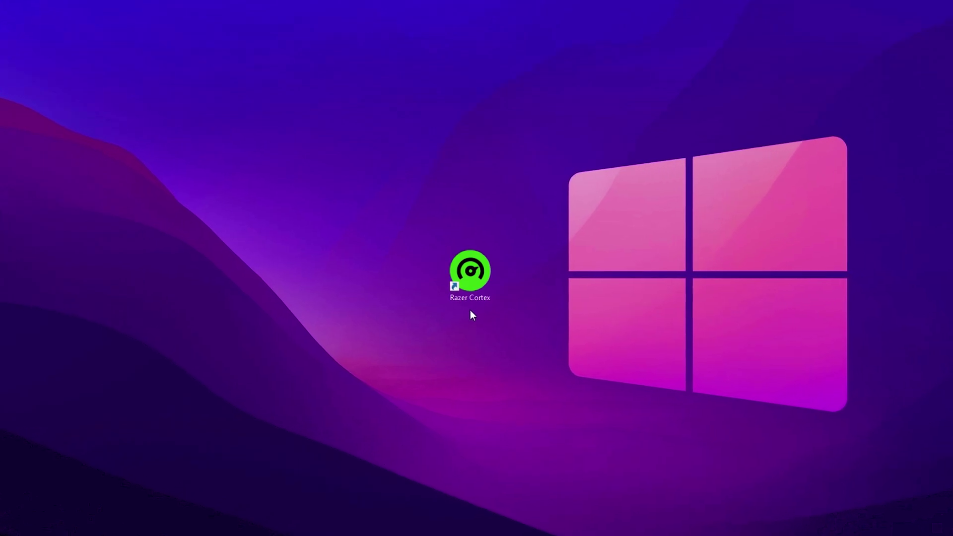
# - In Chrome, open uptopacks.com's FPS BOOST listing and the Marvel Rivals article, scrolling toward DOWNLOAD
pyautogui.click(258, 531)
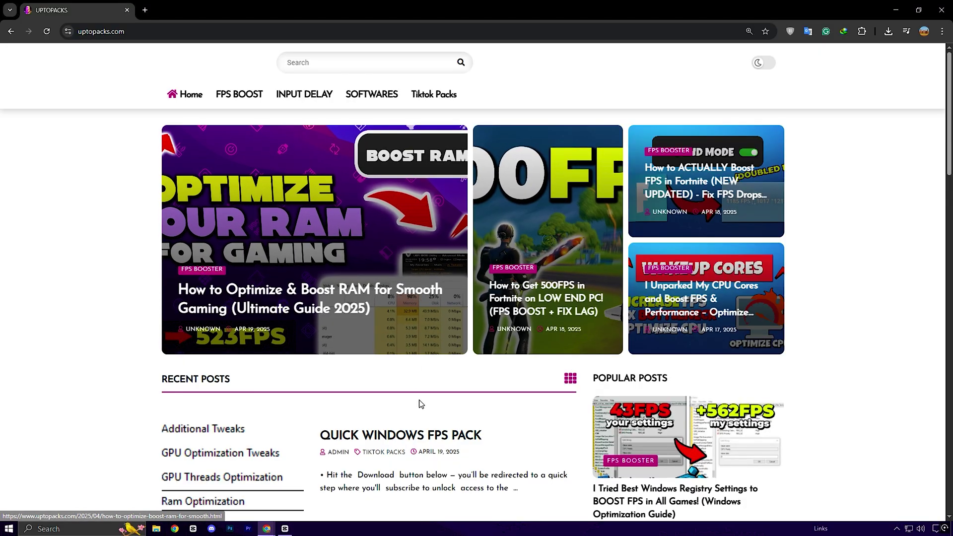
pyautogui.scroll(-3, 421, 403)
pyautogui.scroll(-2, 397, 347)
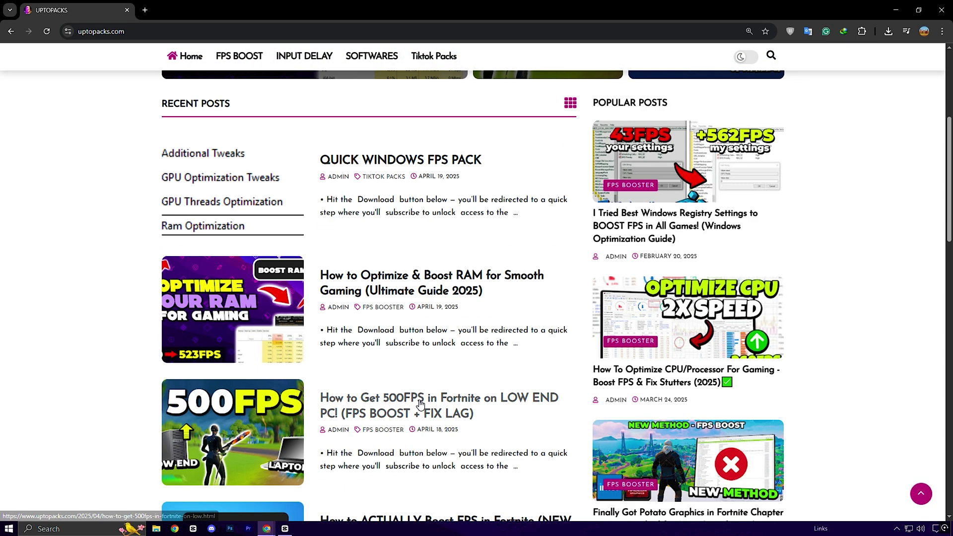
pyautogui.scroll(5, 357, 280)
pyautogui.click(218, 97)
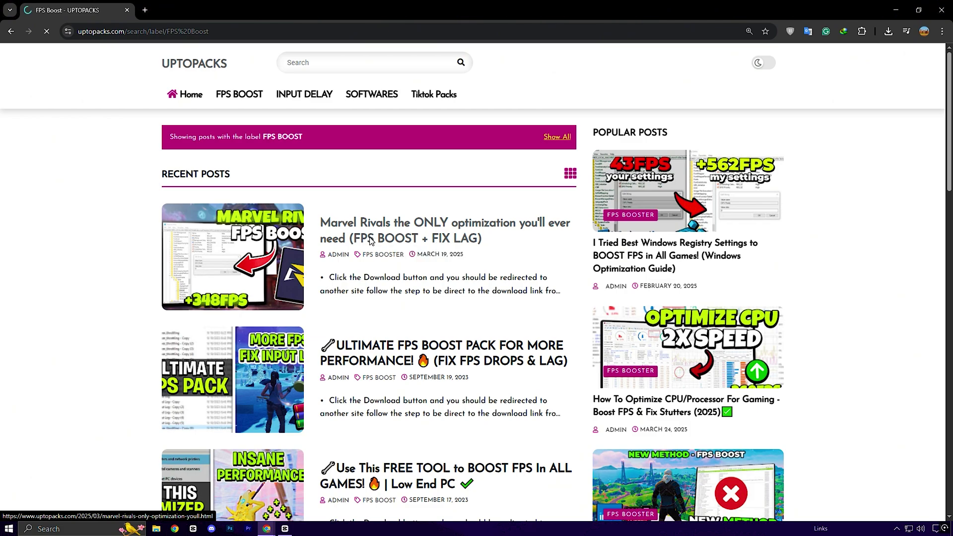
pyautogui.click(370, 239)
pyautogui.scroll(-8, 414, 324)
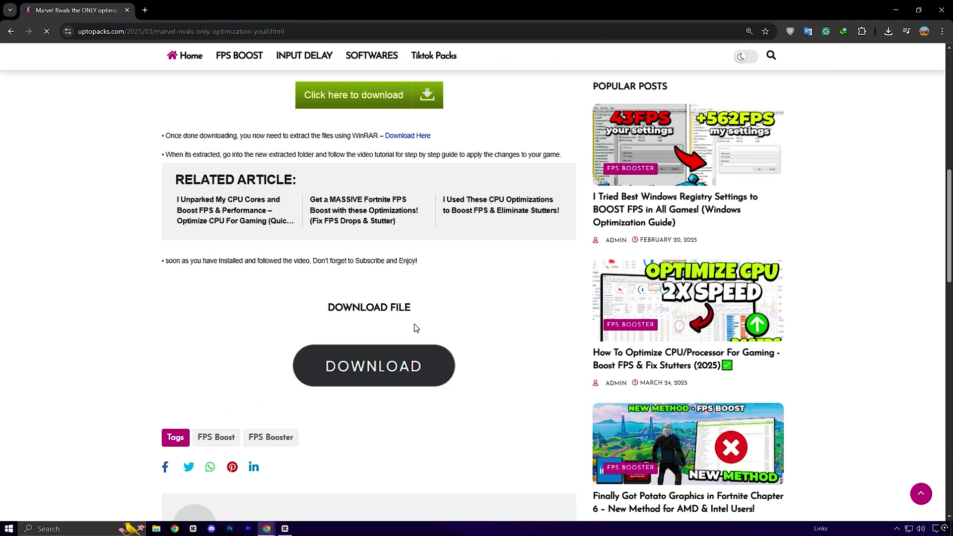
pyautogui.scroll(-3, 416, 328)
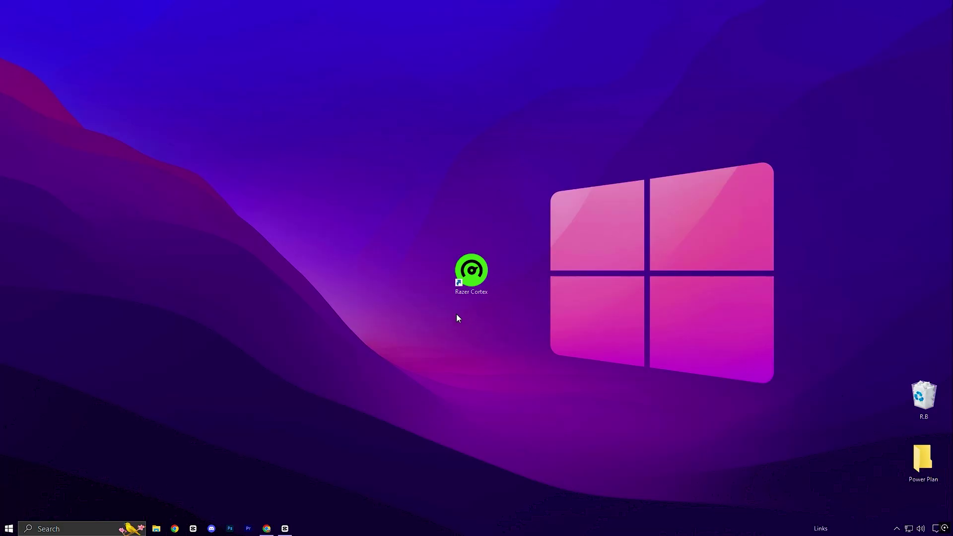
# - Launch Razer Cortex from its desktop icon and continue as guest to My Library
pyautogui.doubleClick(478, 280)
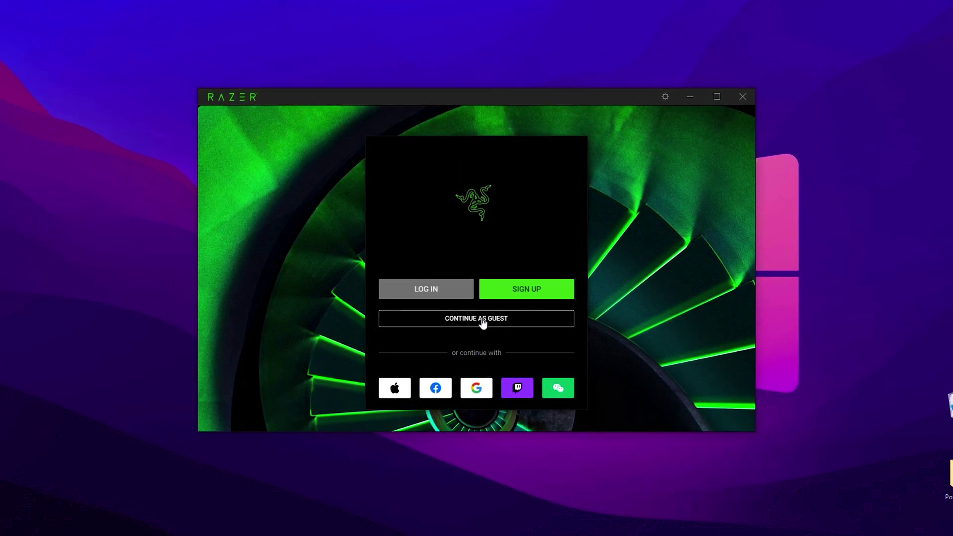
pyautogui.click(483, 320)
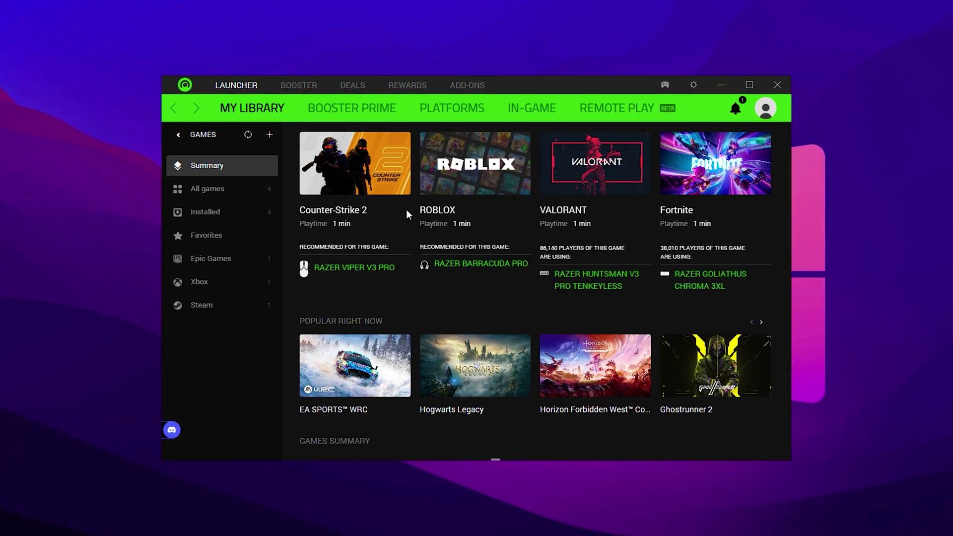
# - On Game Booster, enable all 12 Specials, accepting the explorer.exe and Game Desktop warnings
pyautogui.click(296, 86)
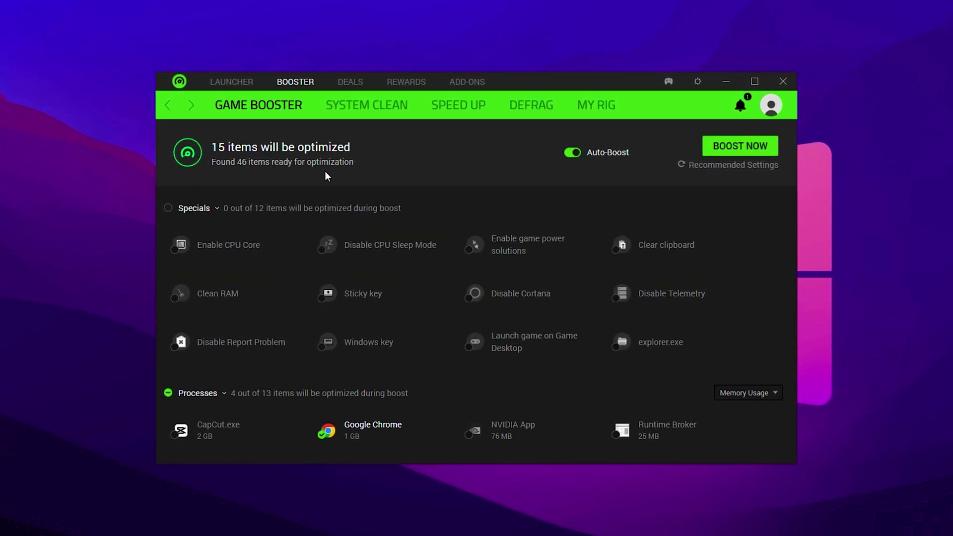
pyautogui.scroll(-2, 385, 279)
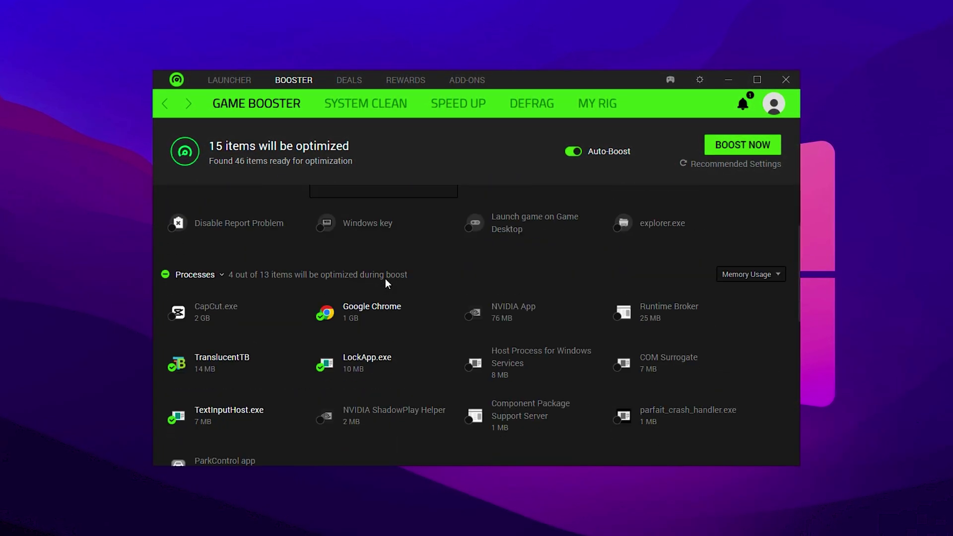
pyautogui.scroll(-2, 386, 279)
pyautogui.scroll(5, 385, 279)
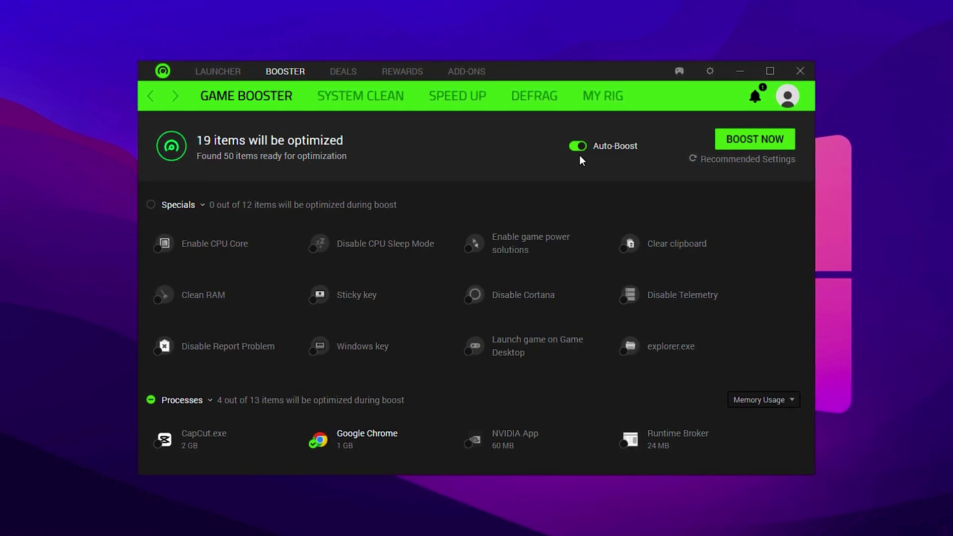
pyautogui.click(150, 205)
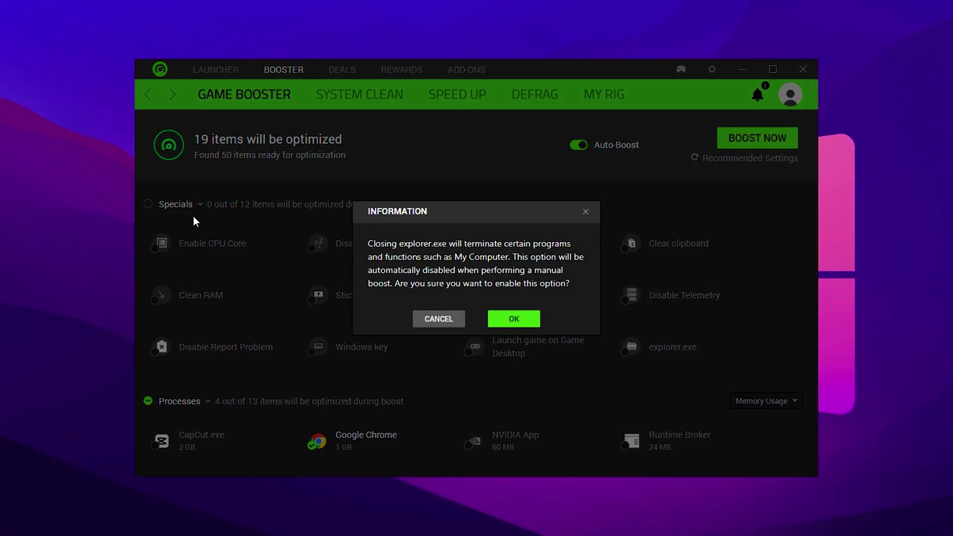
pyautogui.click(502, 321)
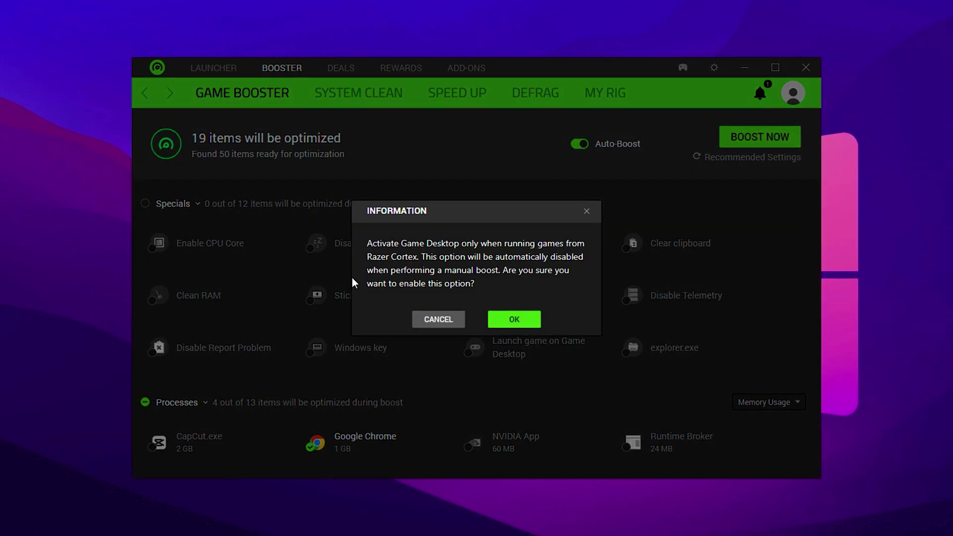
pyautogui.click(522, 319)
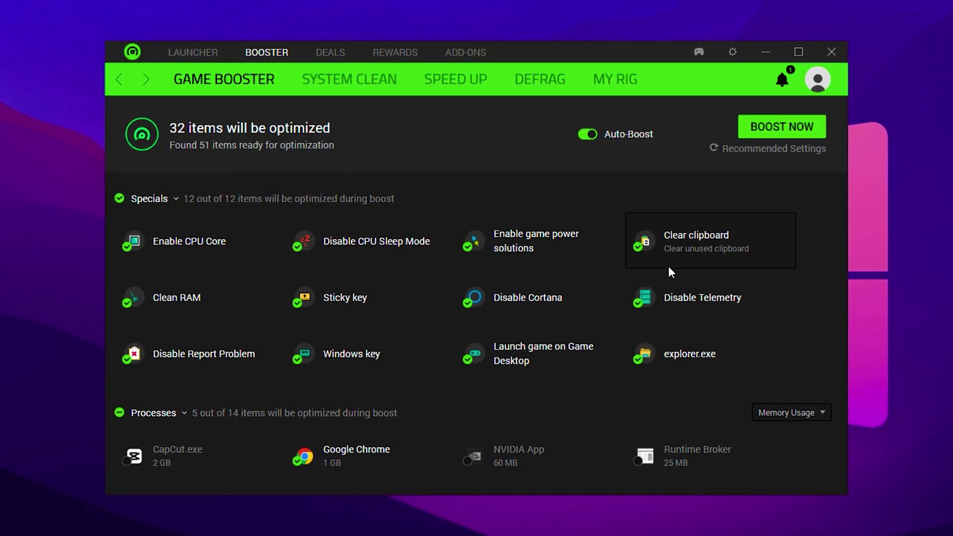
# - Uncheck explorer.exe and Windows key, confirming Launch game on Game Desktop, leaving 30 items
pyautogui.click(642, 361)
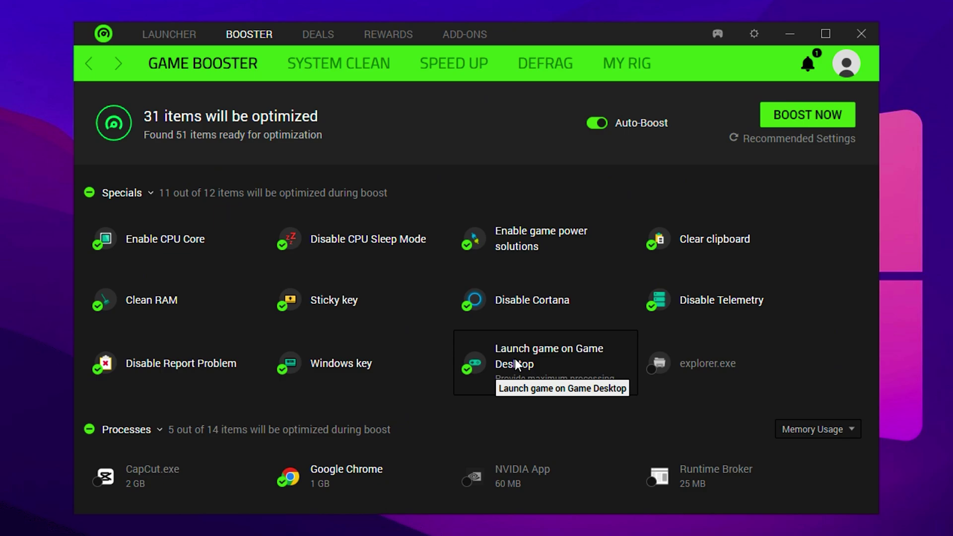
pyautogui.click(467, 370)
pyautogui.click(517, 334)
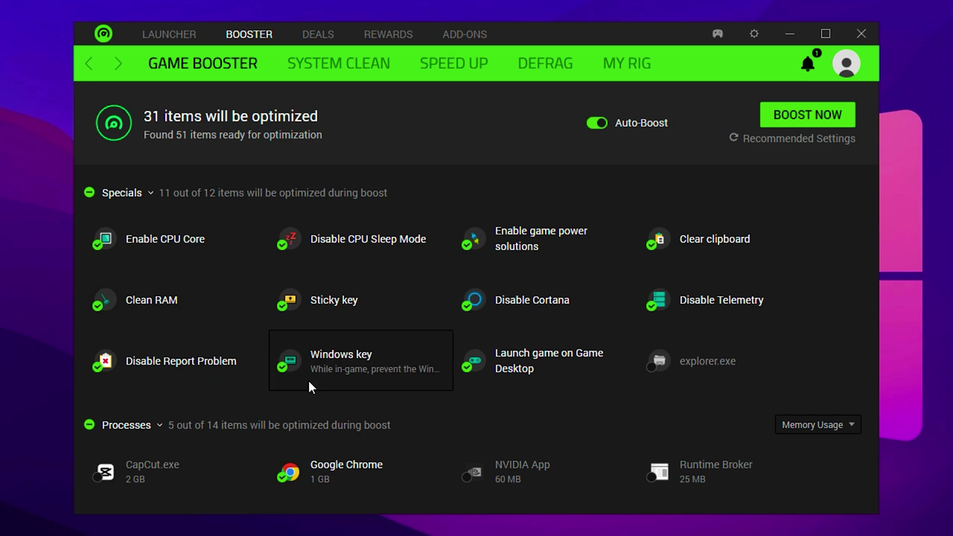
pyautogui.click(277, 370)
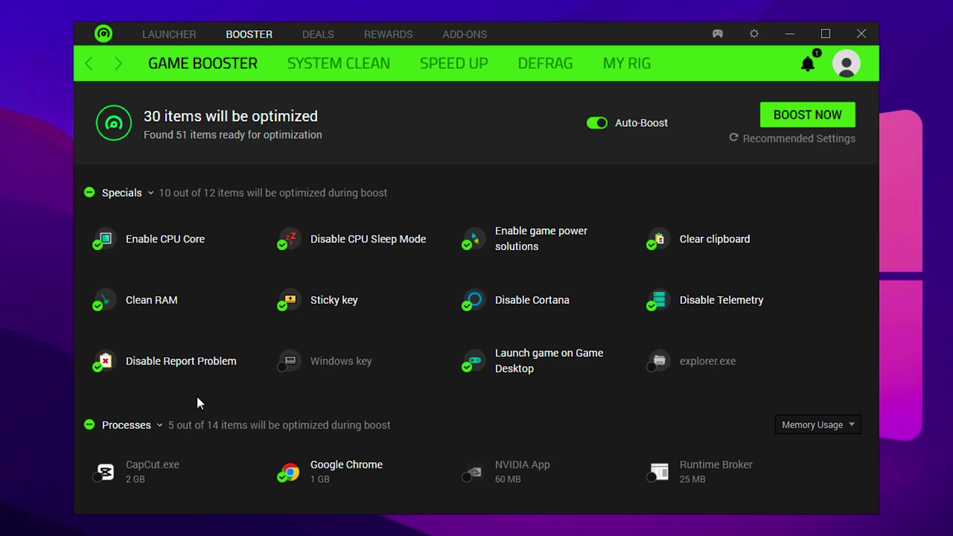
pyautogui.scroll(-5, 199, 388)
pyautogui.scroll(3, 199, 358)
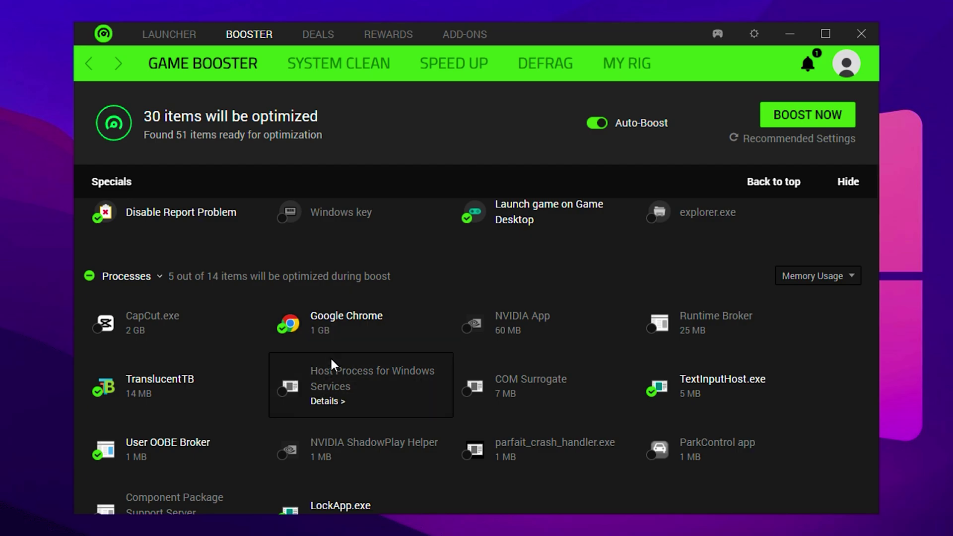
pyautogui.scroll(-2, 331, 361)
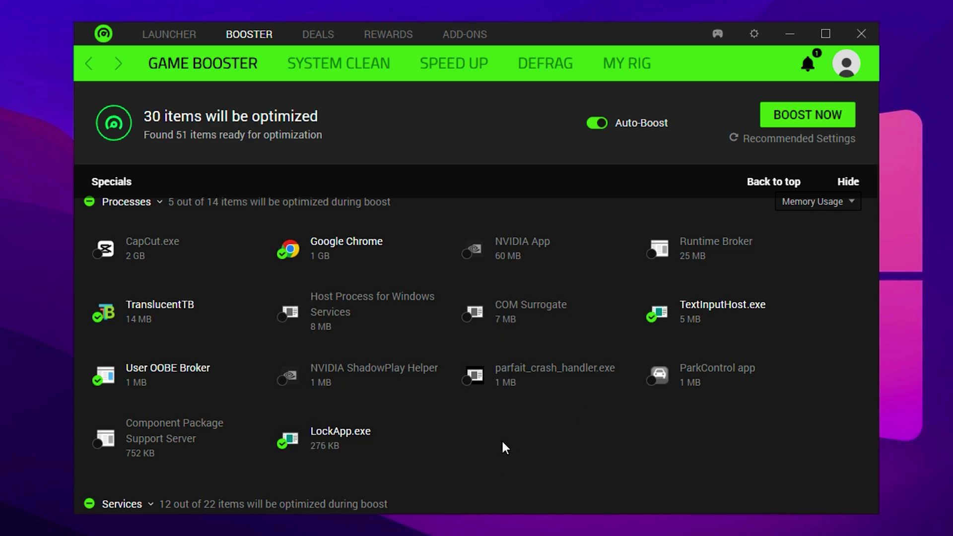
pyautogui.scroll(2, 502, 439)
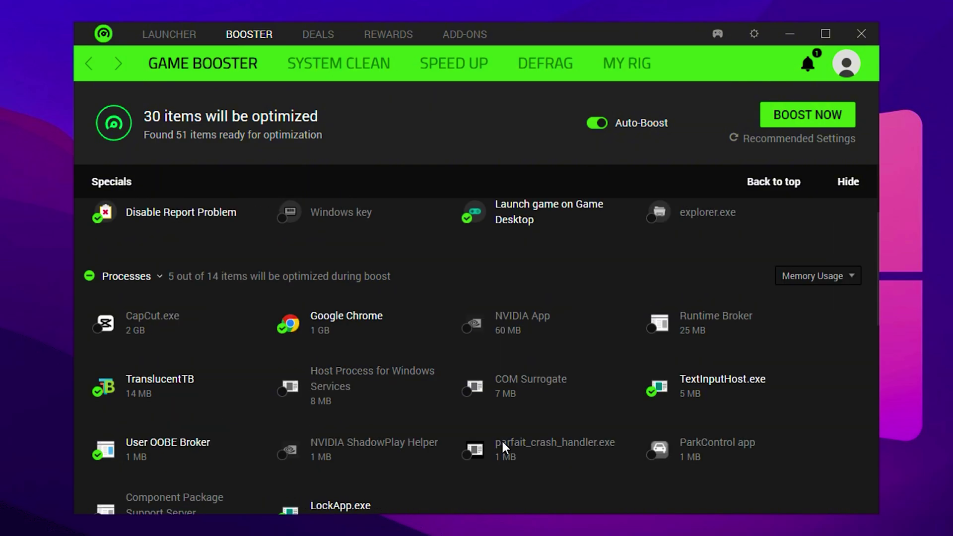
pyautogui.scroll(-2, 501, 439)
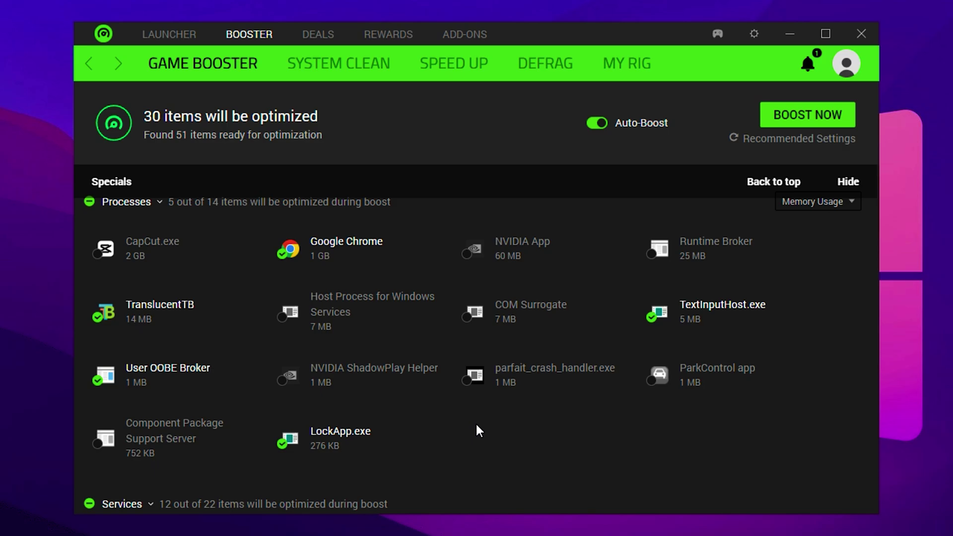
pyautogui.scroll(-2, 476, 425)
pyautogui.scroll(-5, 476, 424)
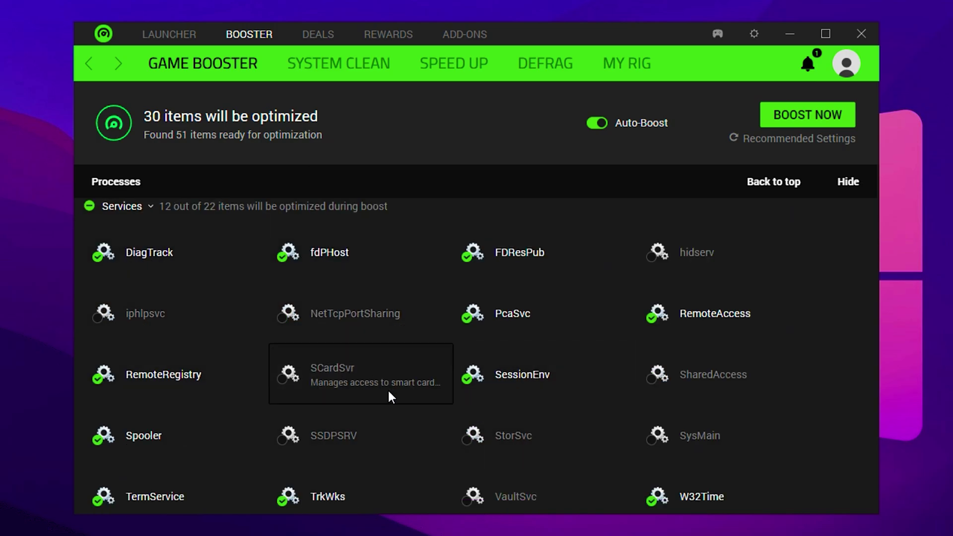
pyautogui.scroll(-5, 388, 389)
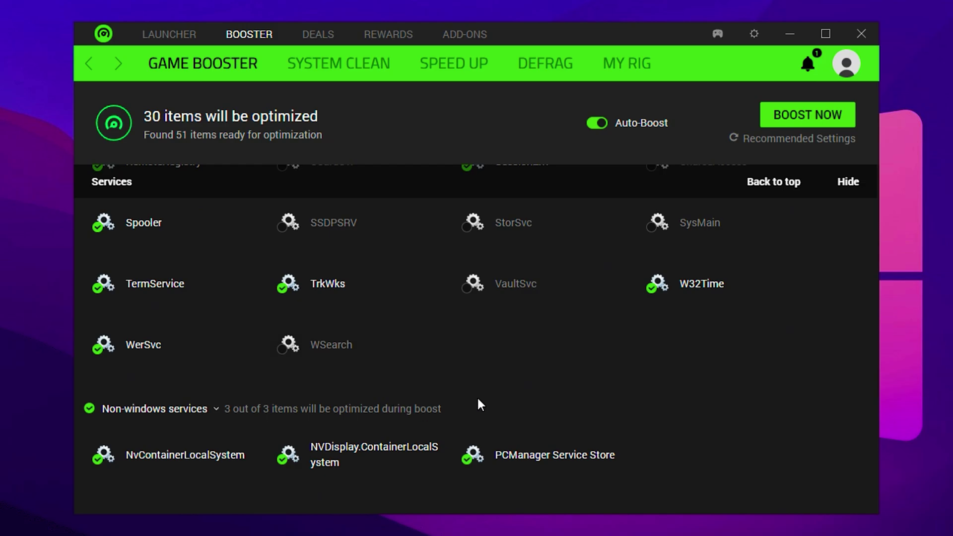
pyautogui.scroll(15, 550, 329)
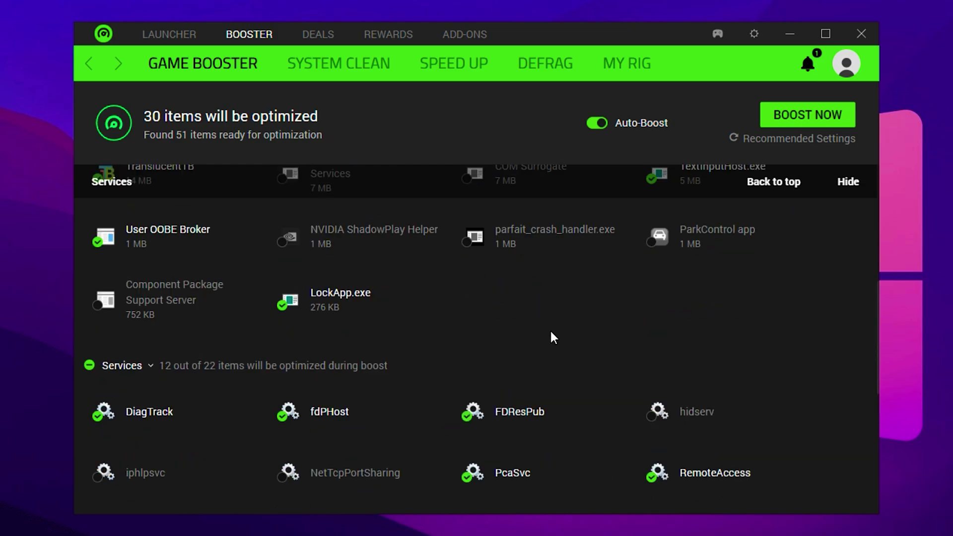
# - Run BOOST NOW to optimize the 30 selected items and free 3.60 GB of memory
pyautogui.click(788, 119)
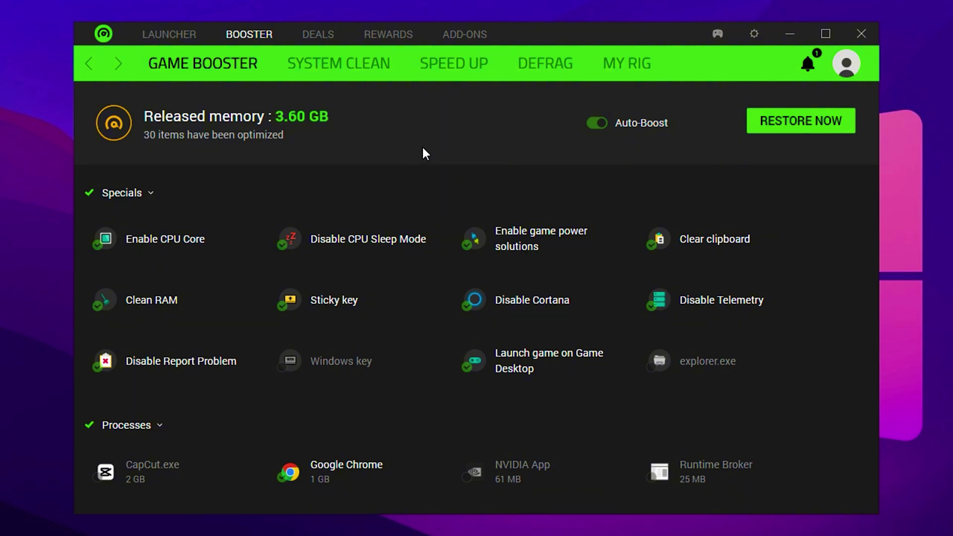
# - Scan for junk with System Clean and clean it, freeing 58.53 MB, then dismiss the rating prompt
pyautogui.click(347, 68)
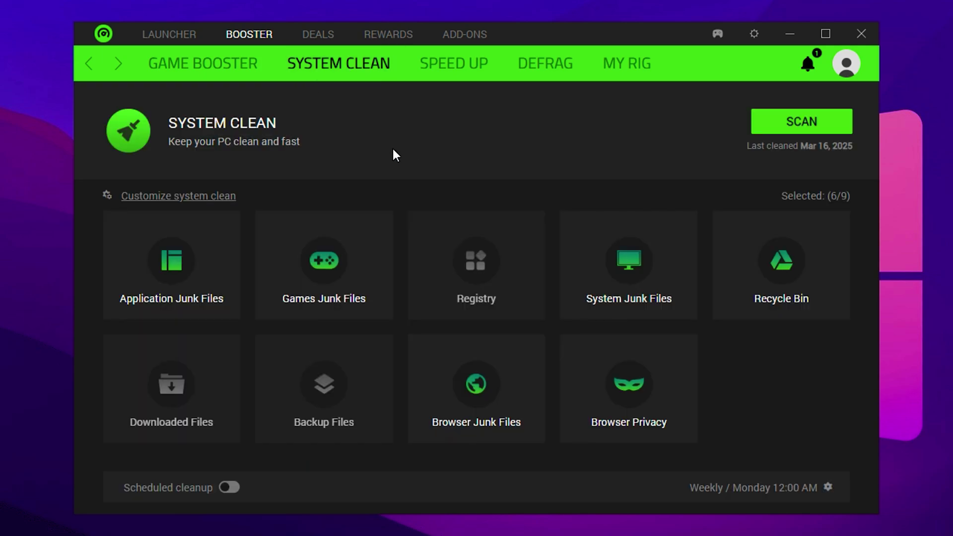
pyautogui.click(805, 122)
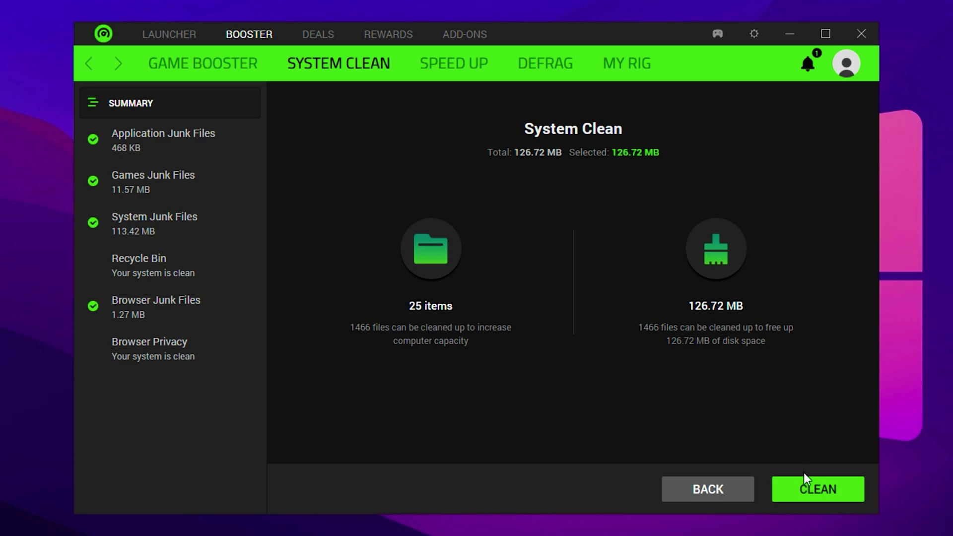
pyautogui.click(800, 498)
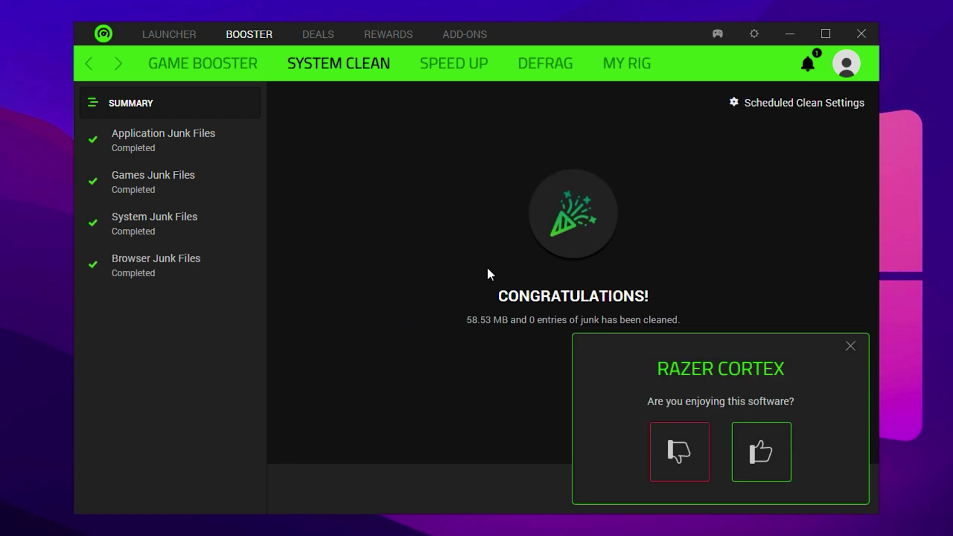
pyautogui.click(851, 346)
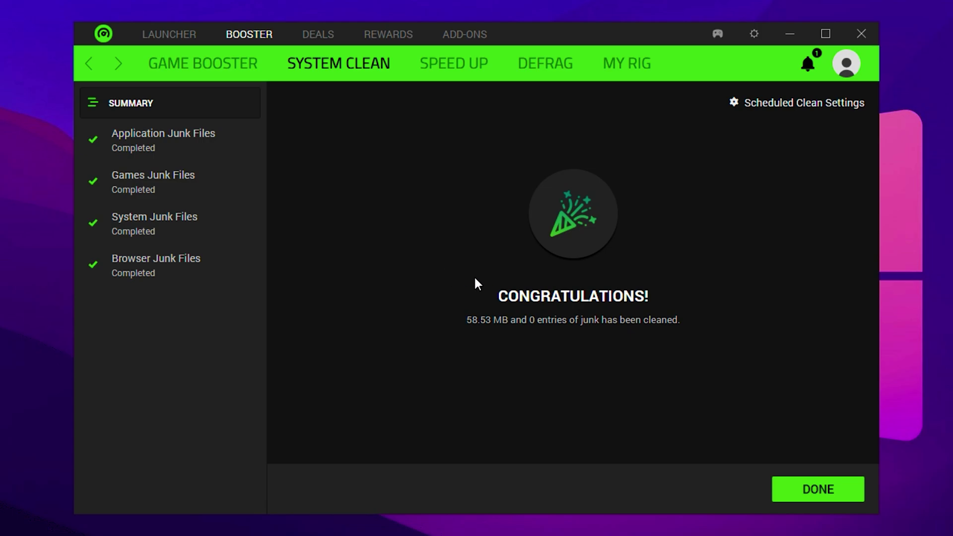
# - Optimize the 12 Speed Up items, then show the Defrag Games page with Counter-Strike 2 and Fortnite
pyautogui.click(452, 70)
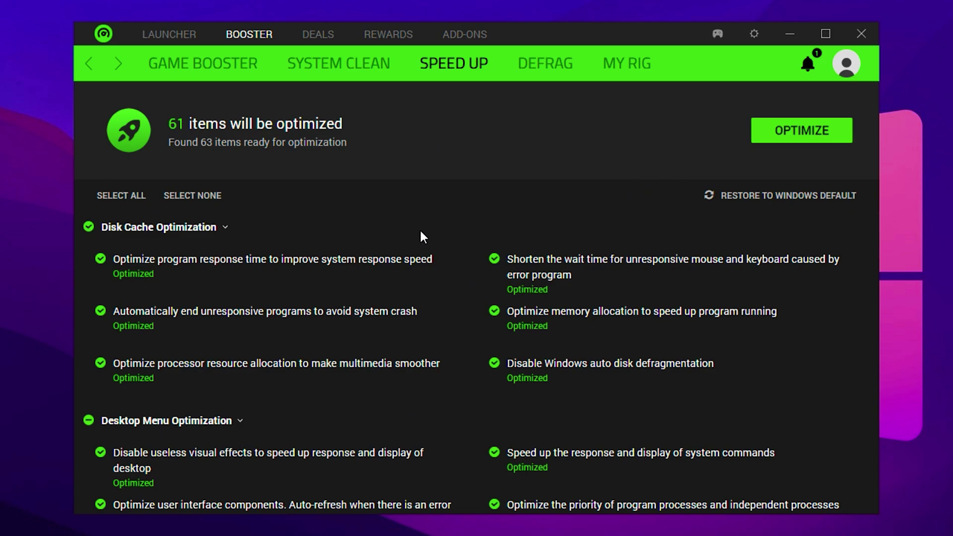
pyautogui.scroll(-4, 425, 240)
pyautogui.scroll(4, 423, 233)
pyautogui.click(782, 135)
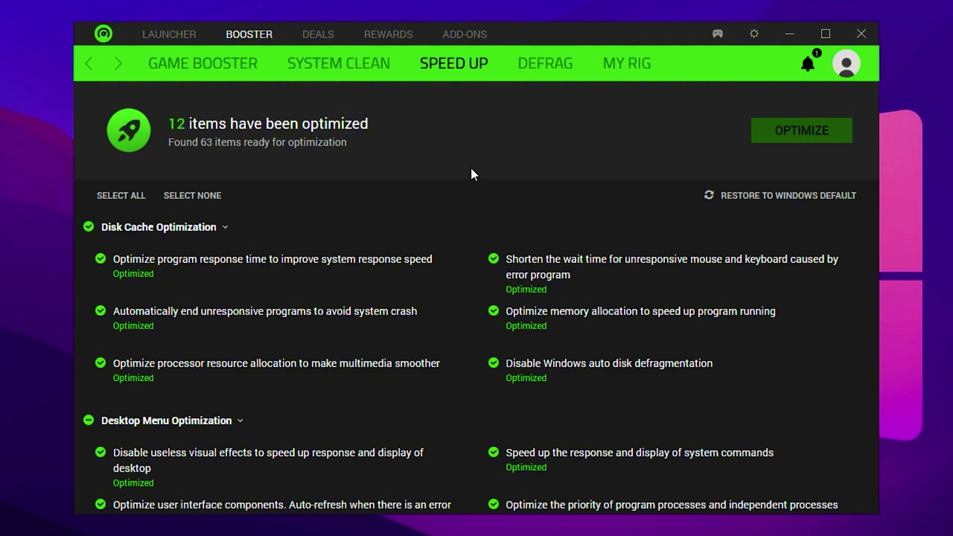
pyautogui.click(536, 70)
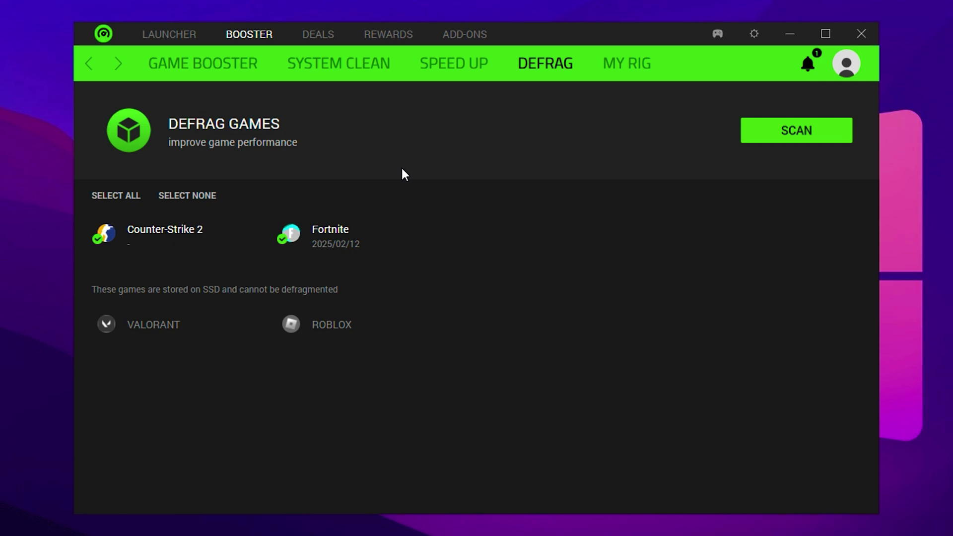
# - Scan Counter-Strike 2 and Fortnite for fragmentation, then go back to Game Booster when none is found
pyautogui.click(779, 139)
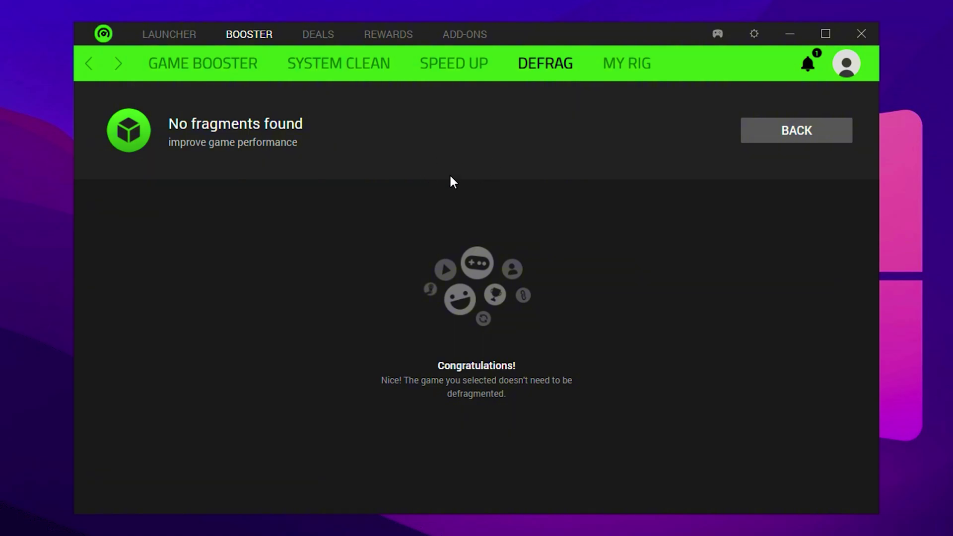
pyautogui.click(201, 70)
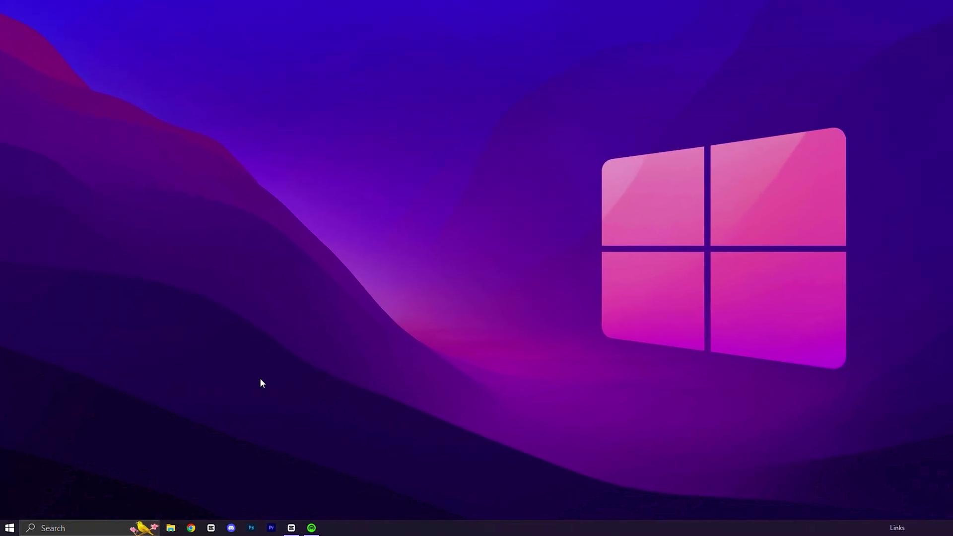
# - Launch Registry Editor as administrator from a 'reg' search, approving the UAC prompt
pyautogui.press('super+s')
pyautogui.write('reg')
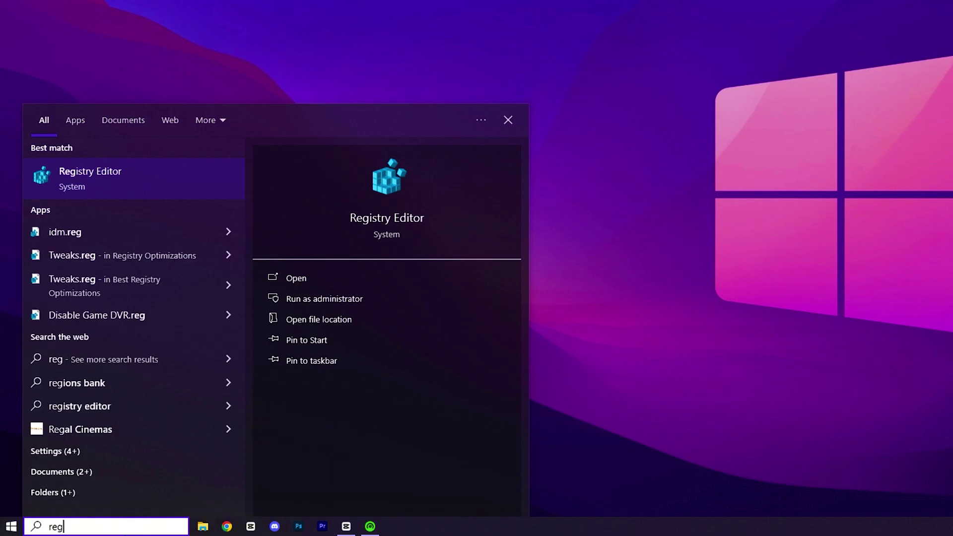
pyautogui.rightClick(194, 169)
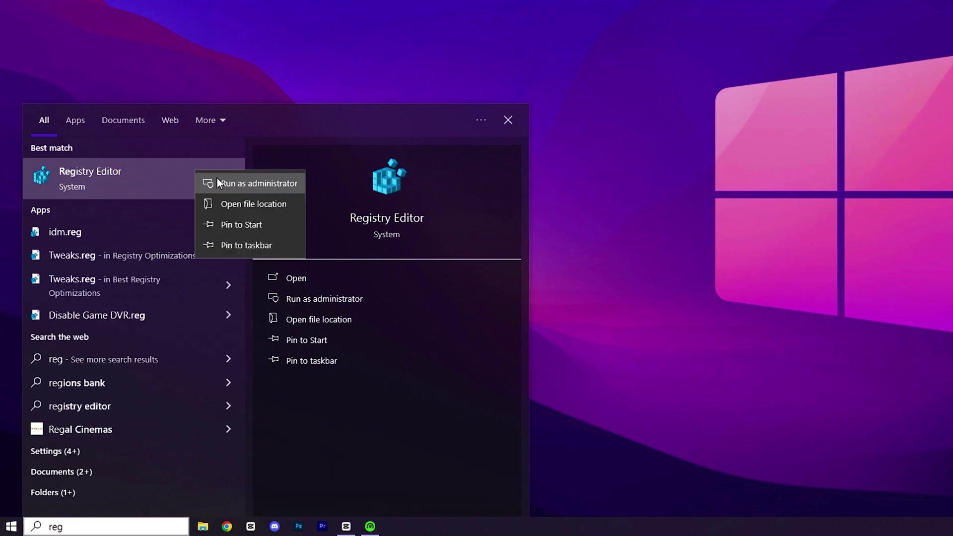
pyautogui.click(217, 178)
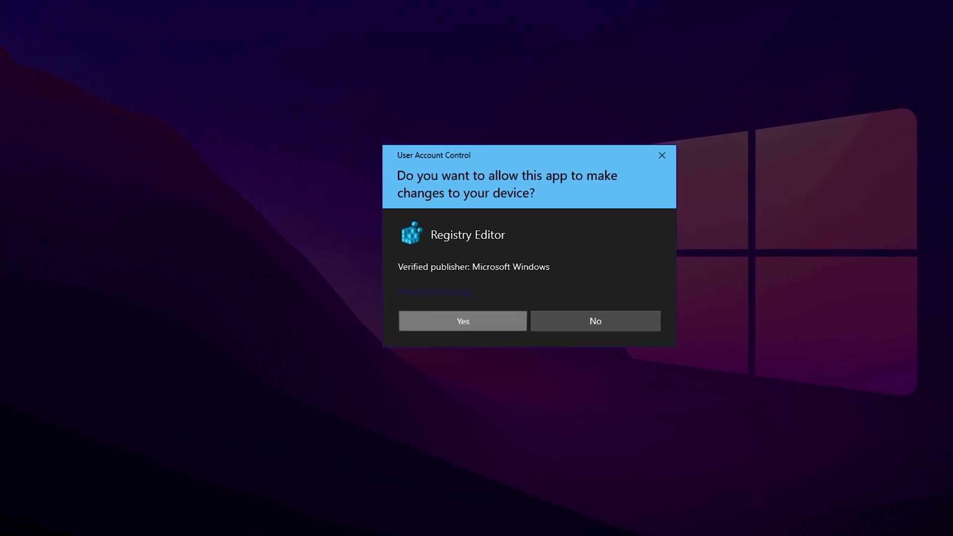
pyautogui.click(553, 262)
pyautogui.click(537, 282)
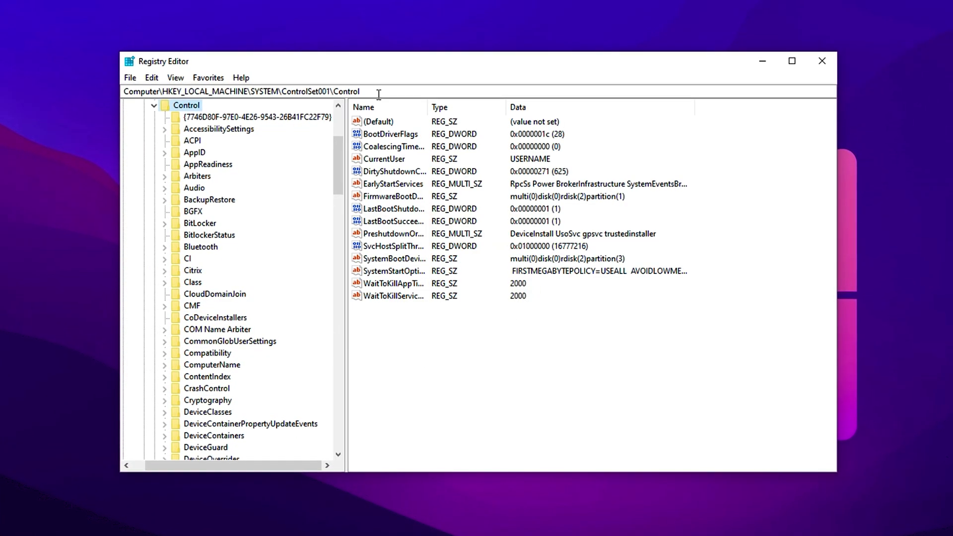
# - Go to the Multimedia\SystemProfile\Tasks\Games key by pasting its path into the address bar
pyautogui.moveTo(361, 92); pyautogui.dragTo(94, 93)
pyautogui.write('HKEY_LOCAL_MACHINE\\SOFTWARE\\Microsoft\\Windows NT\\CurrentVersion\\Multimedia\\SystemProfile\\Tasks\\Games')
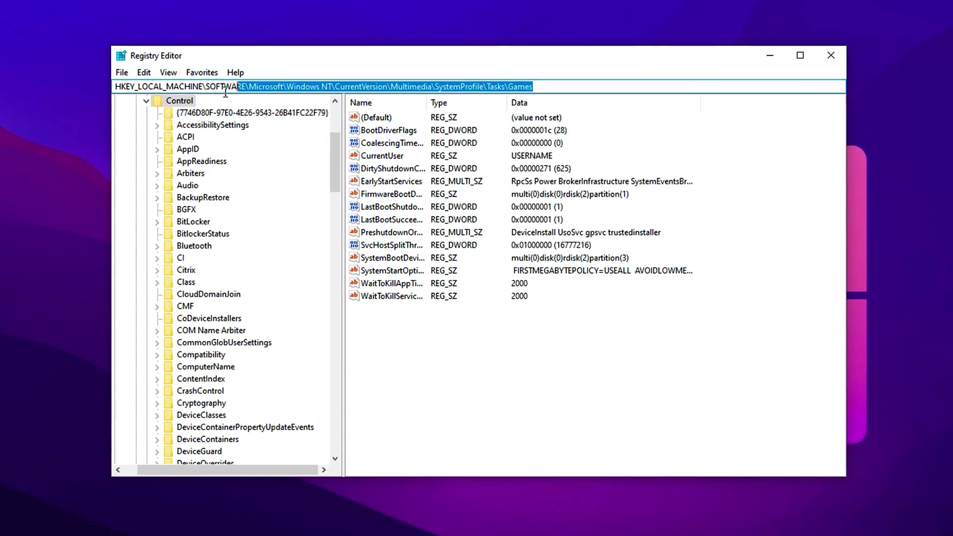
pyautogui.press('Return')
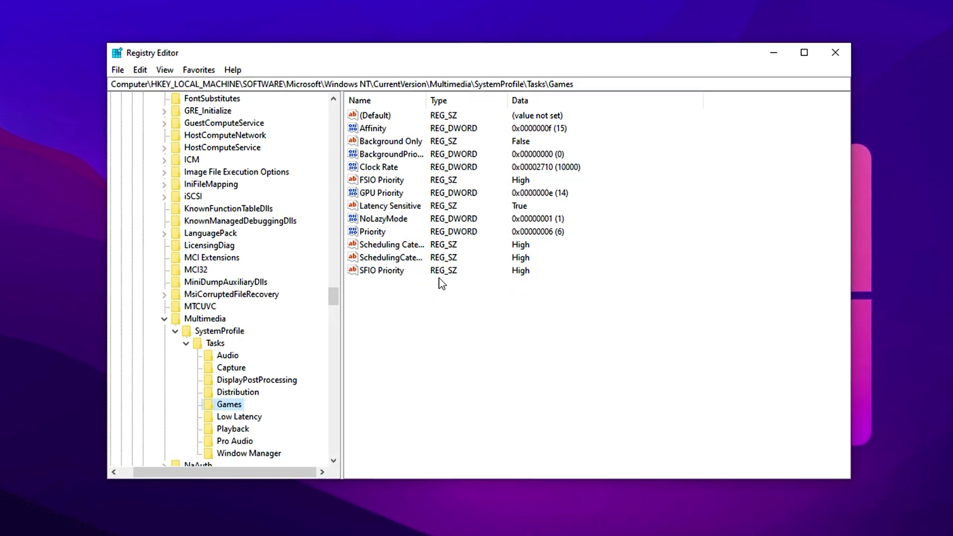
pyautogui.click(430, 304)
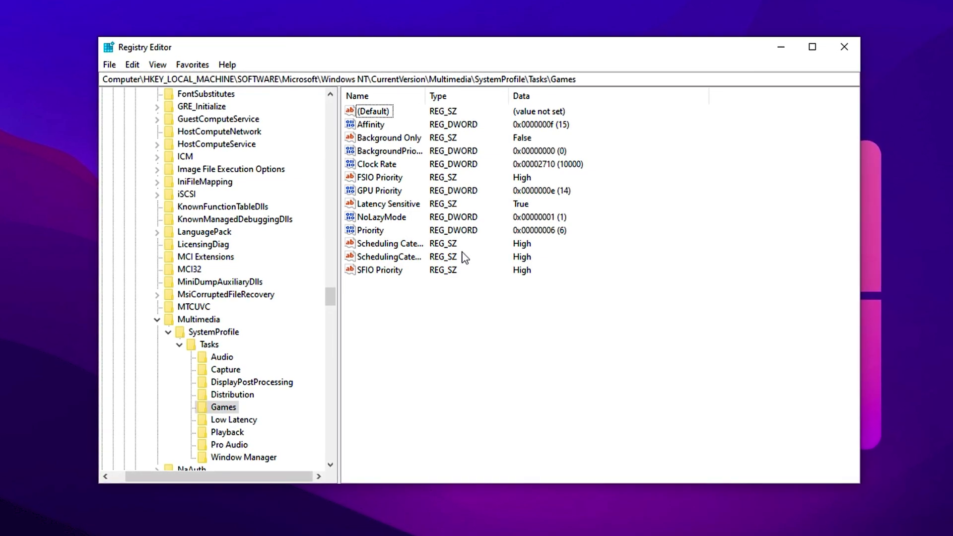
pyautogui.click(373, 124)
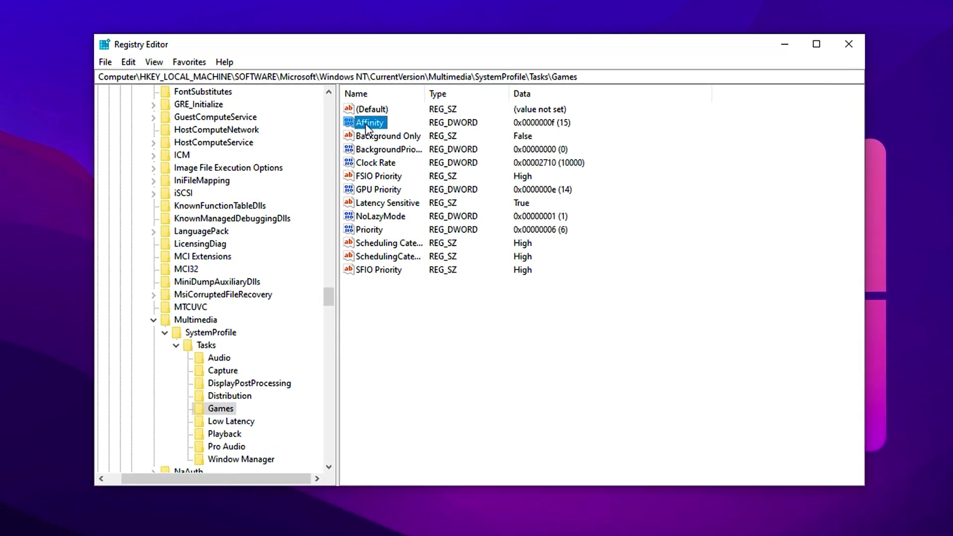
pyautogui.doubleClick(367, 123)
pyautogui.click(158, 180)
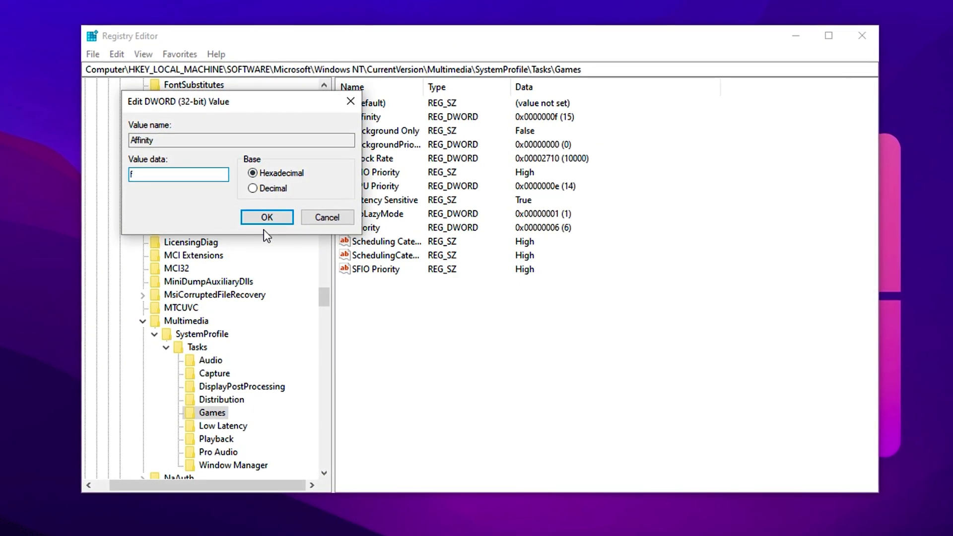
pyautogui.click(273, 221)
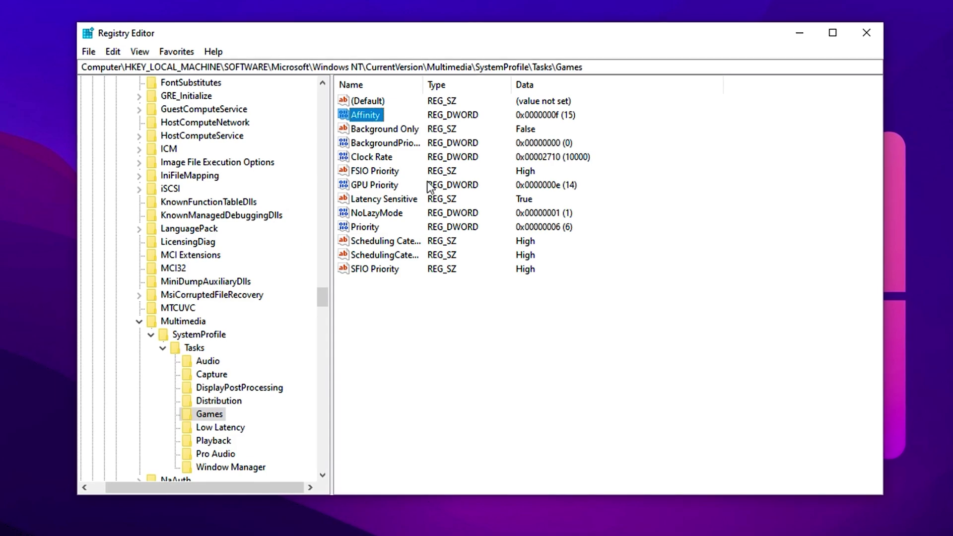
pyautogui.doubleClick(376, 130)
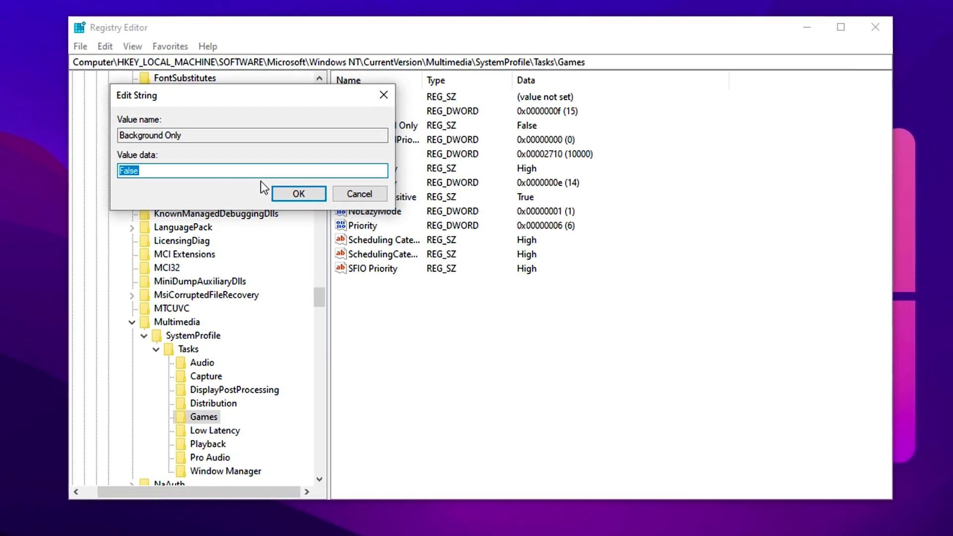
pyautogui.click(285, 192)
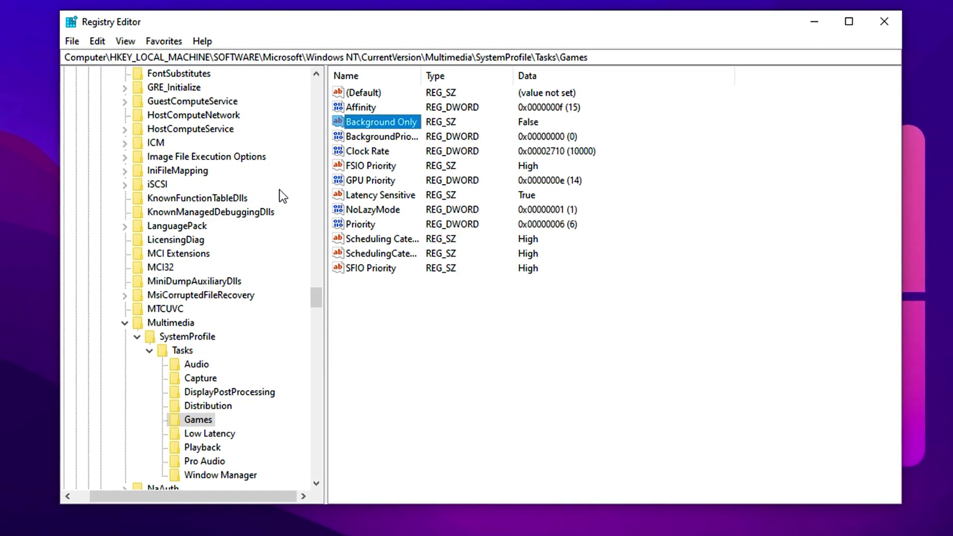
pyautogui.doubleClick(372, 182)
pyautogui.click(129, 174)
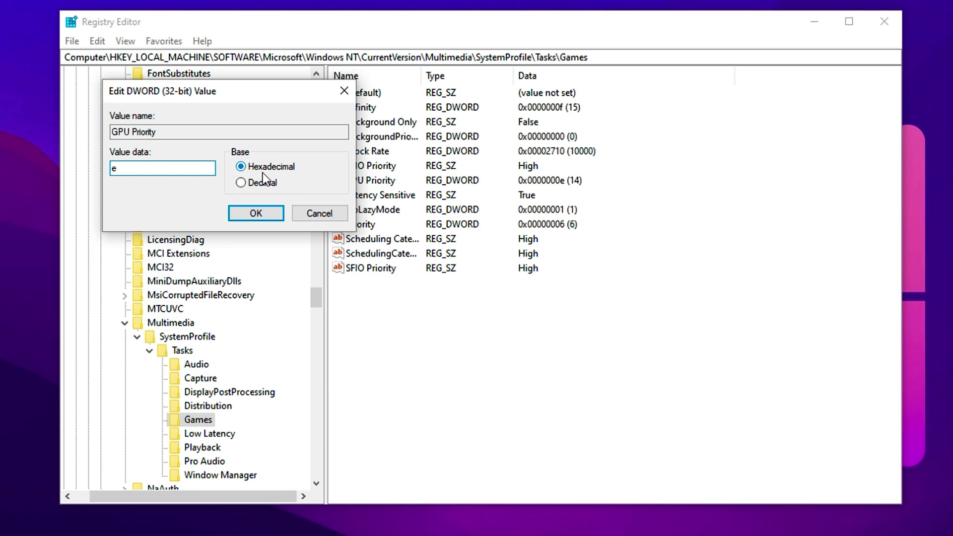
pyautogui.click(249, 209)
pyautogui.click(366, 227)
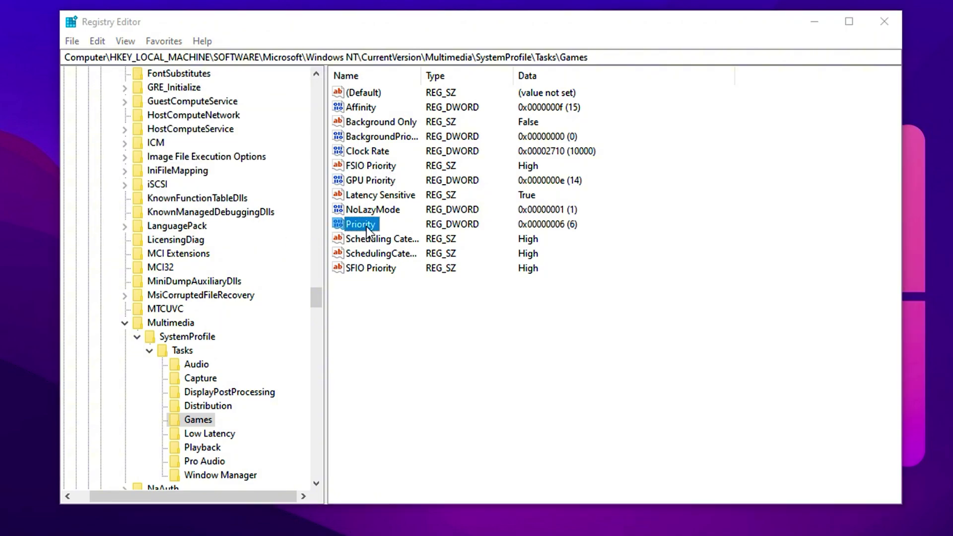
pyautogui.doubleClick(367, 226)
pyautogui.click(130, 168)
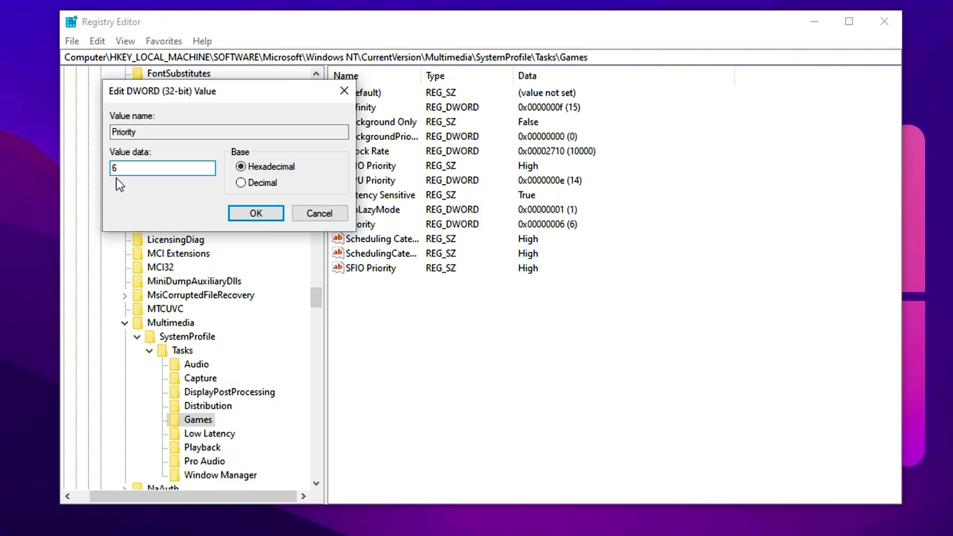
pyautogui.click(262, 213)
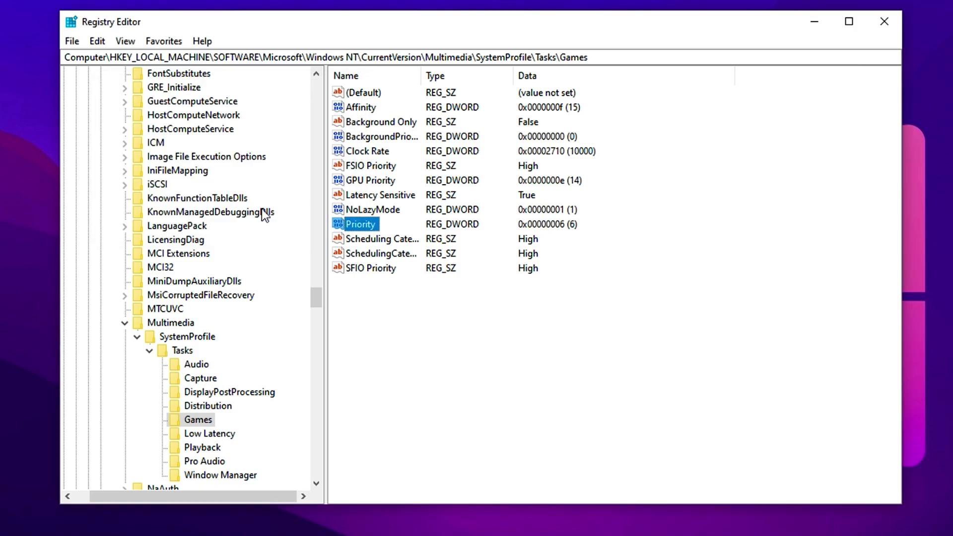
pyautogui.doubleClick(383, 239)
pyautogui.click(296, 198)
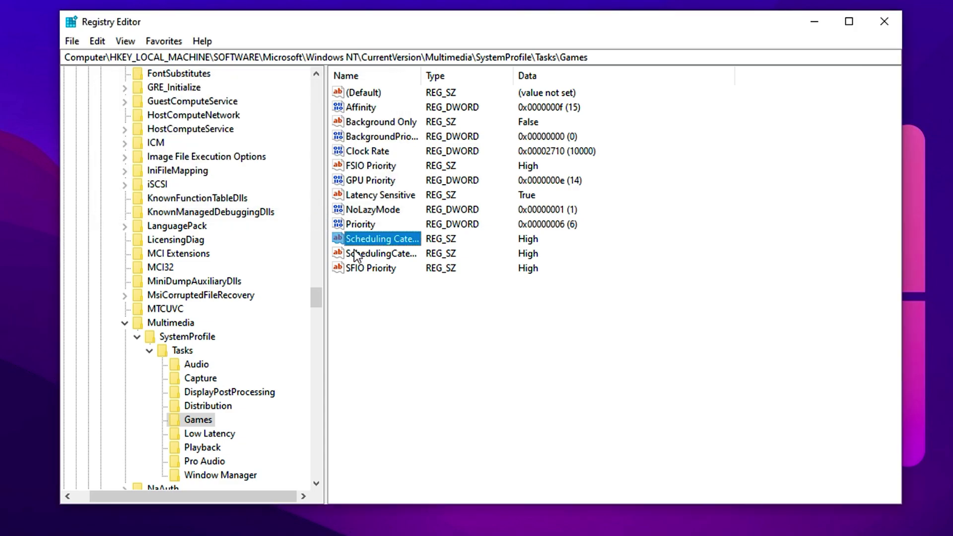
pyautogui.doubleClick(364, 269)
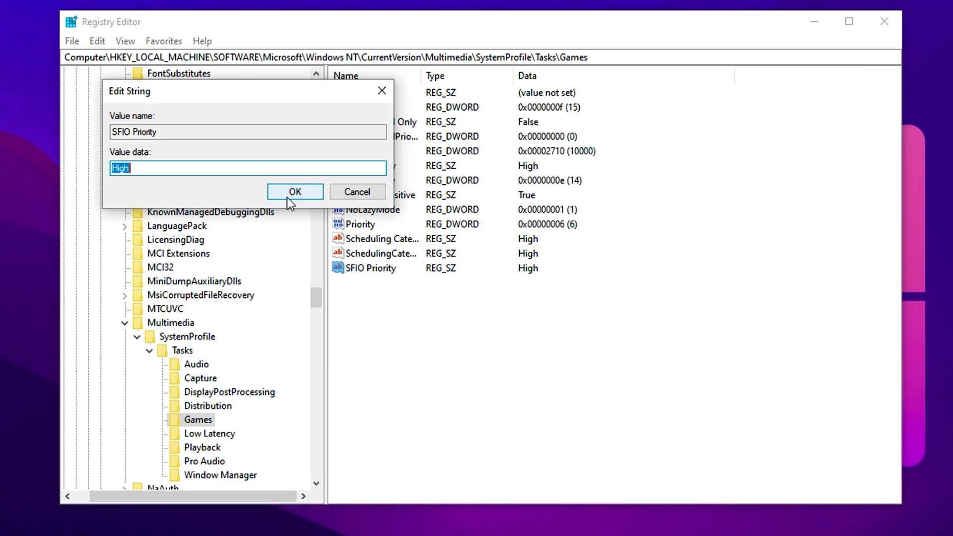
pyautogui.click(293, 192)
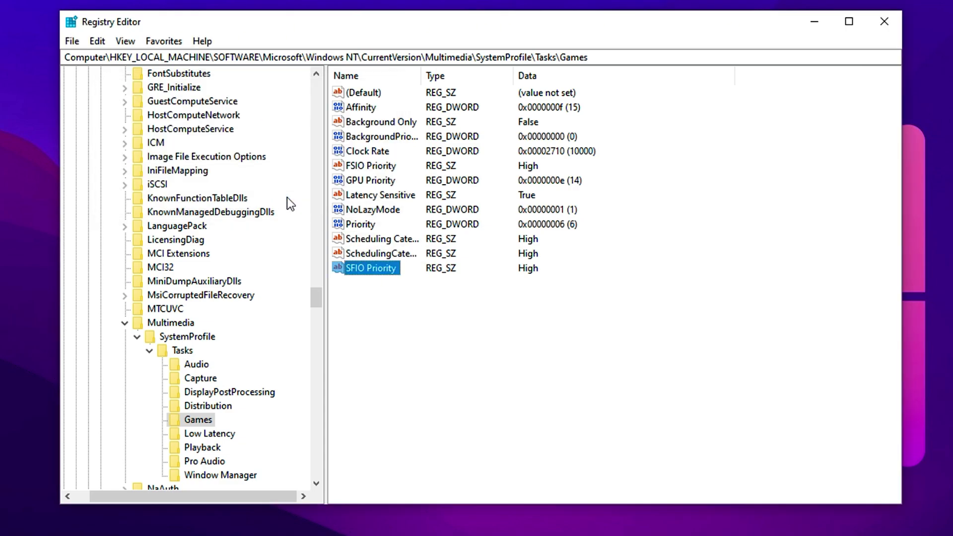
# - Clear the selection in the Registry Editor values list
pyautogui.click(436, 340)
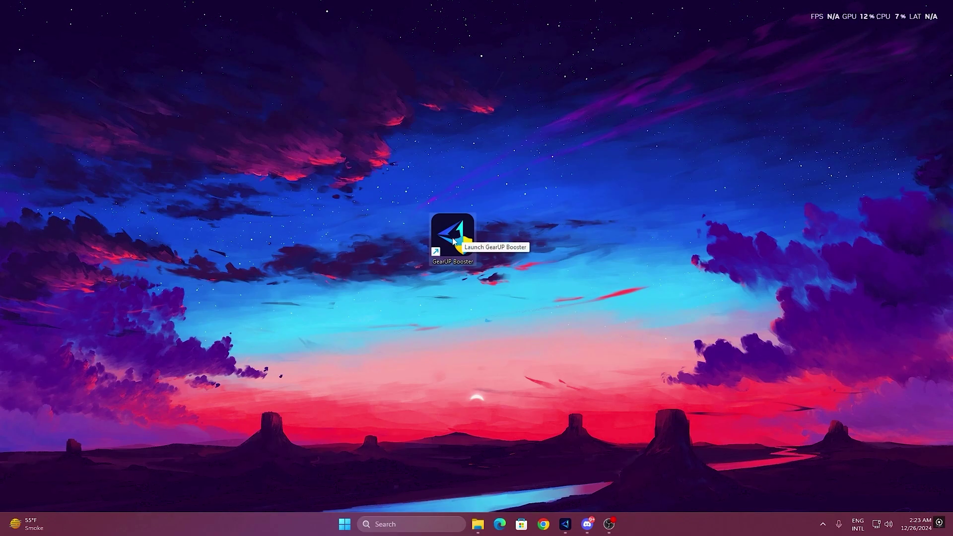
# - Launch GearUP Booster, check the account profile card and supported games list, then return Home
pyautogui.doubleClick(453, 241)
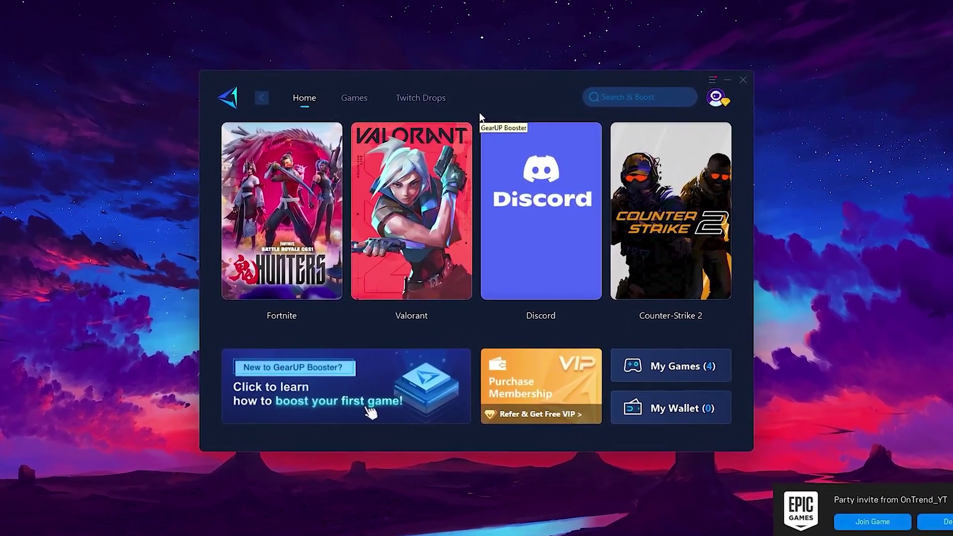
pyautogui.click(720, 105)
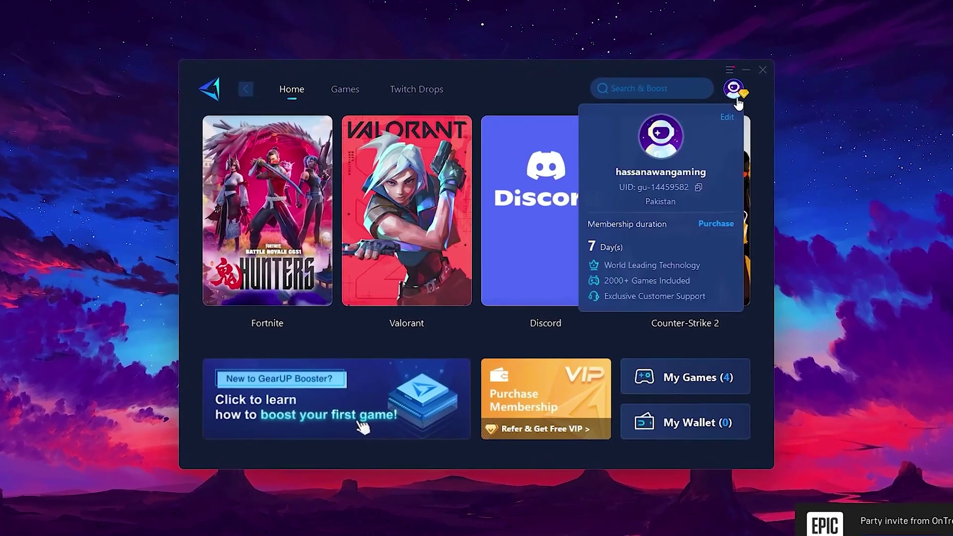
pyautogui.click(738, 100)
pyautogui.click(738, 87)
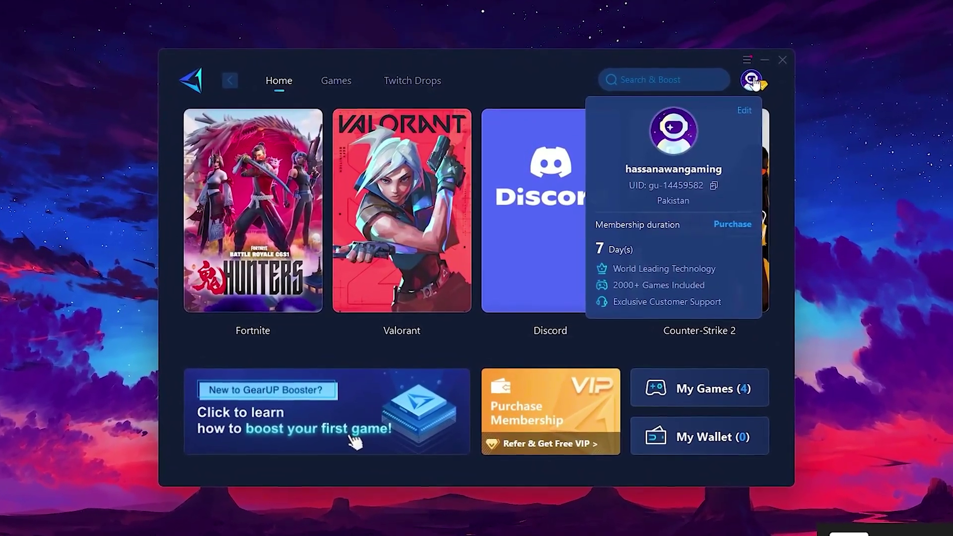
pyautogui.click(753, 82)
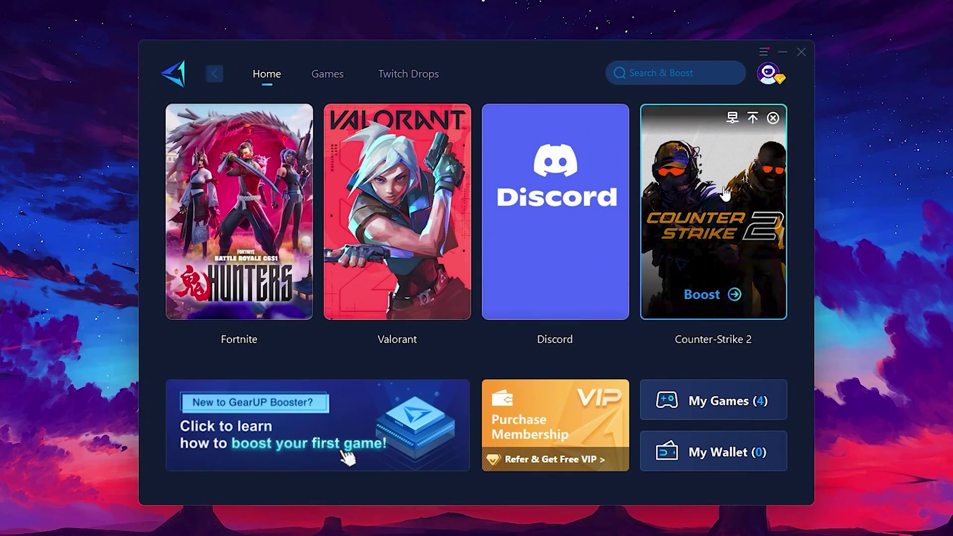
pyautogui.click(320, 80)
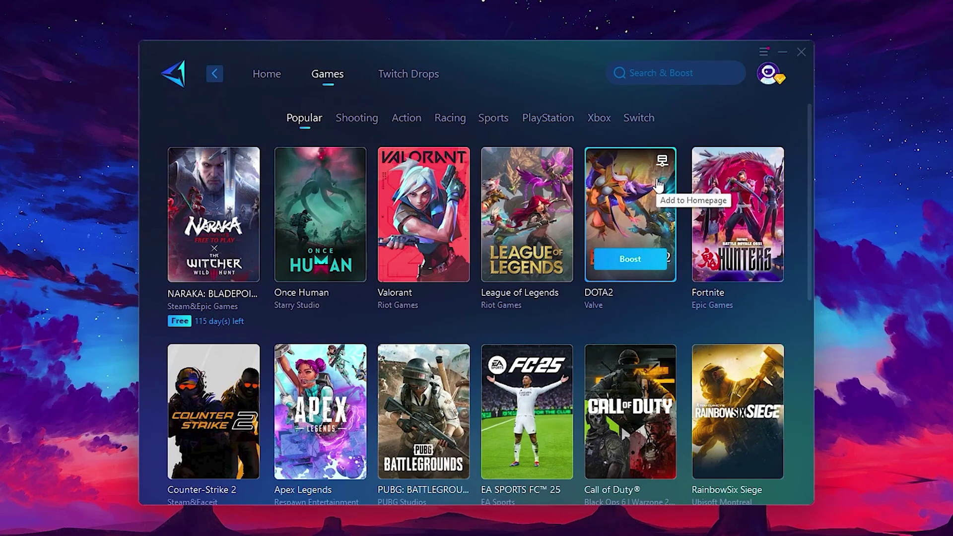
pyautogui.click(268, 79)
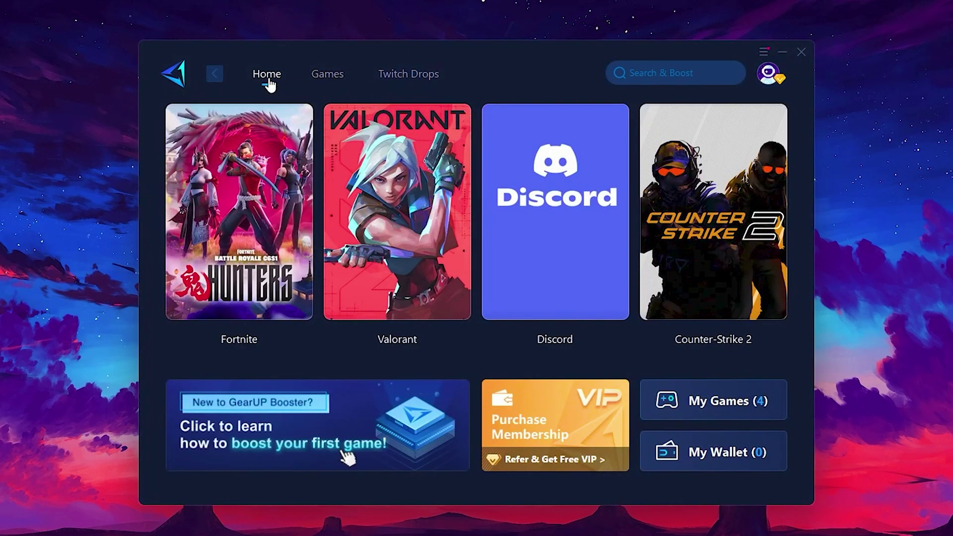
# - Start boosting Fortnite and confirm its server region stays on Middle East
pyautogui.moveTo(256, 196)
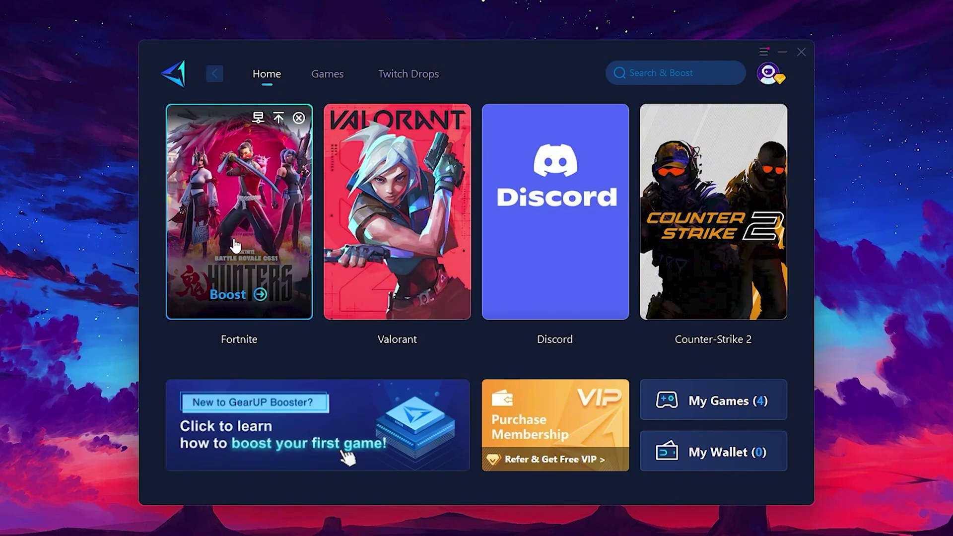
pyautogui.click(231, 297)
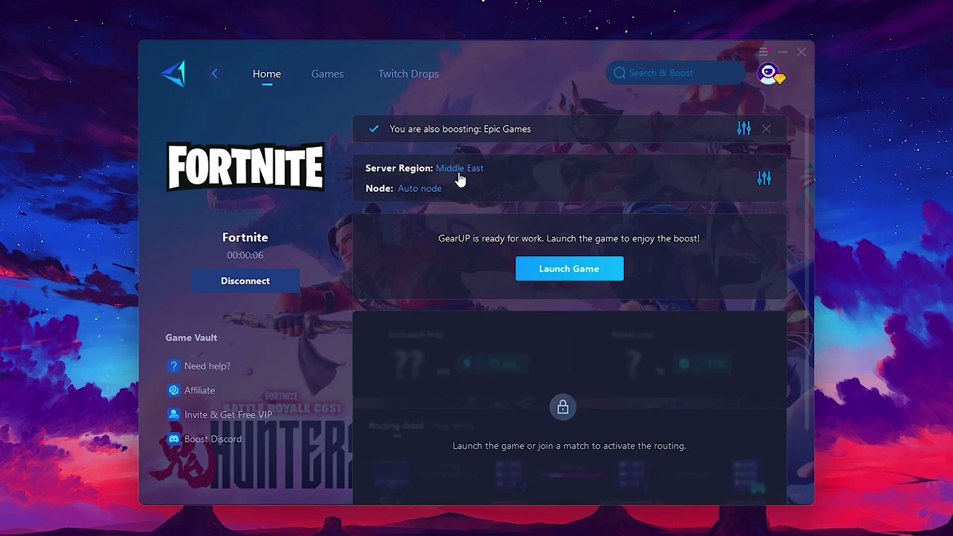
pyautogui.click(437, 172)
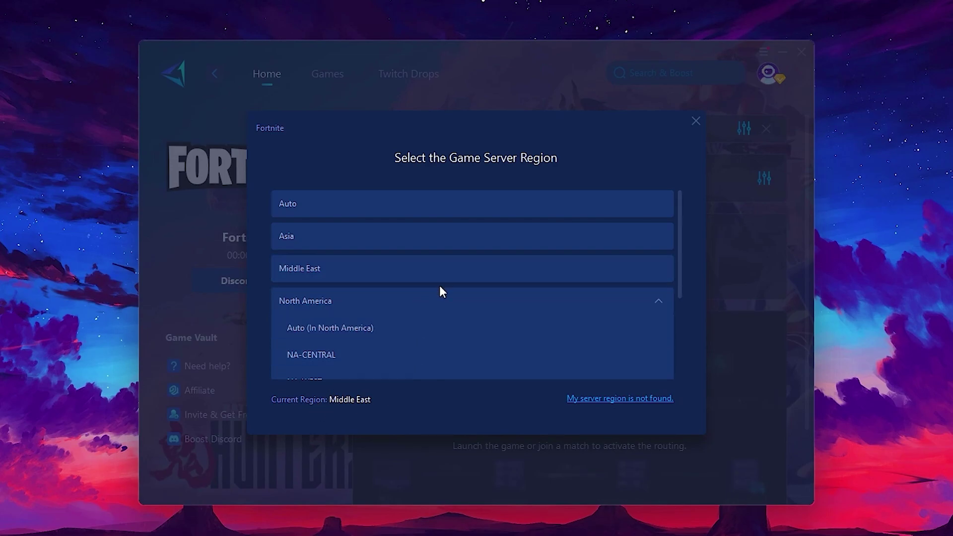
pyautogui.scroll(-1, 347, 263)
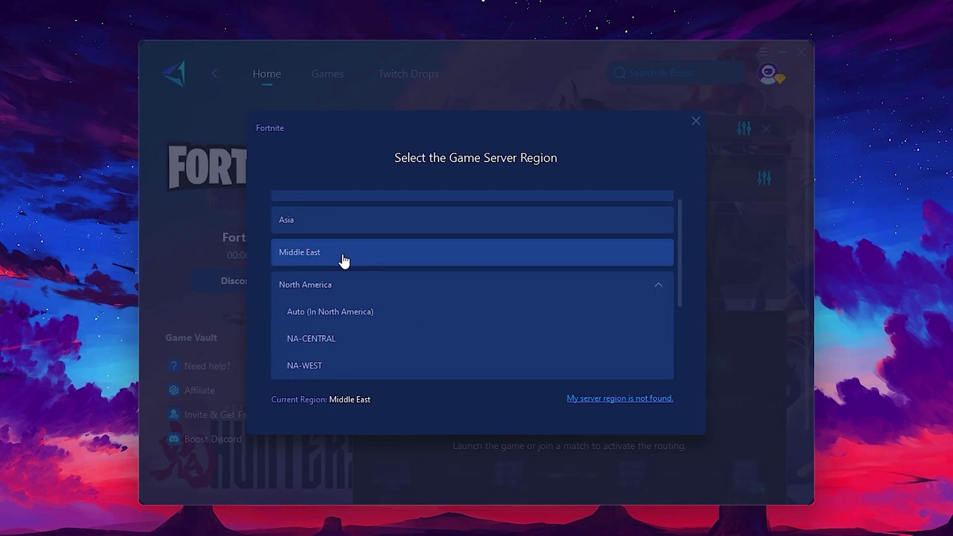
pyautogui.click(696, 121)
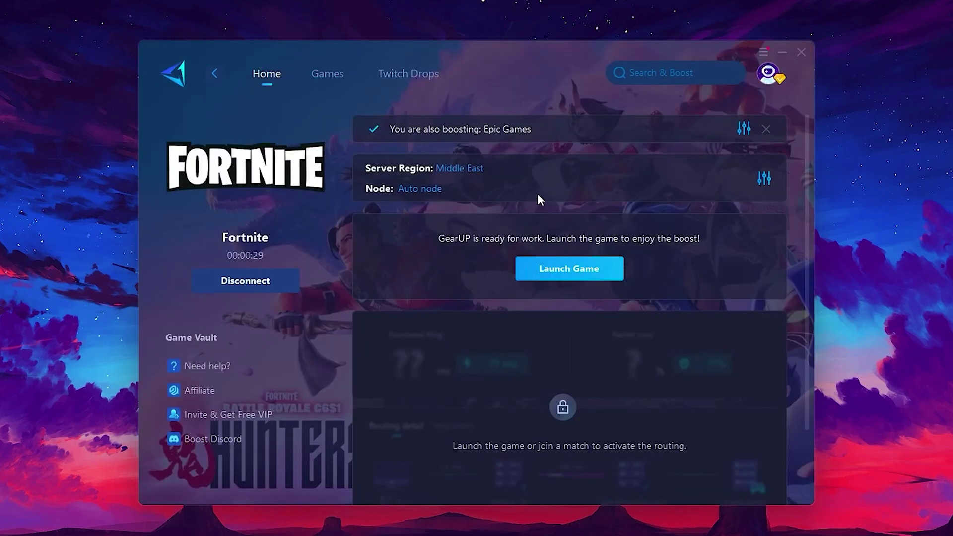
pyautogui.click(413, 188)
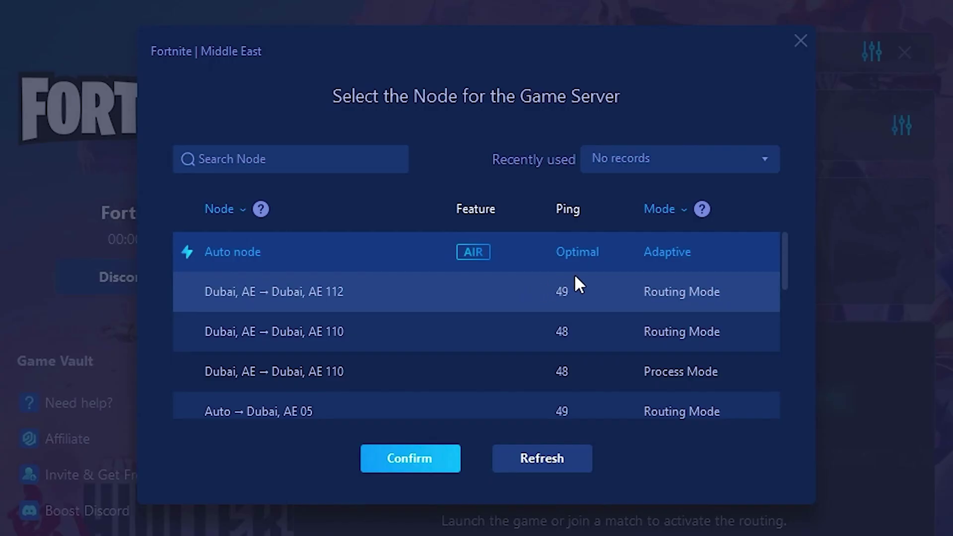
pyautogui.scroll(-2, 525, 274)
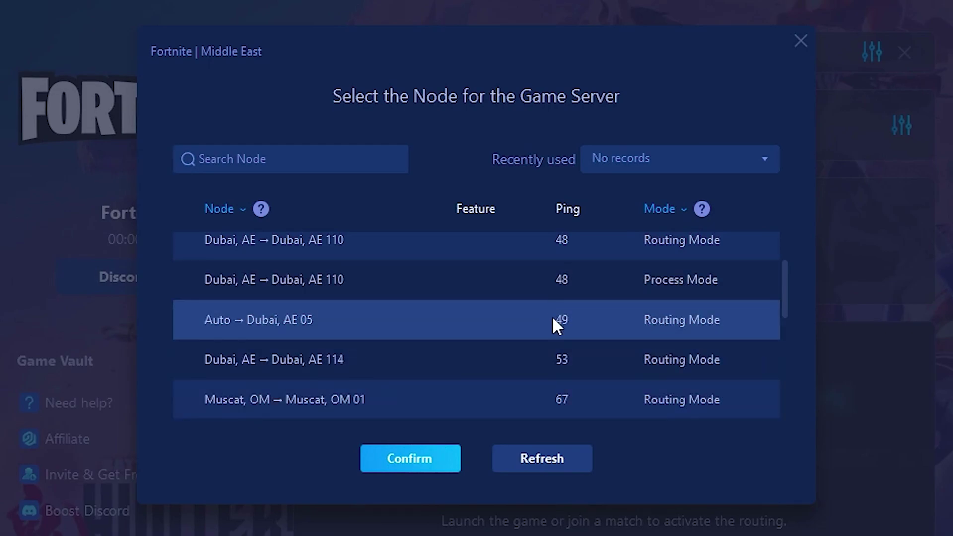
pyautogui.scroll(2, 539, 313)
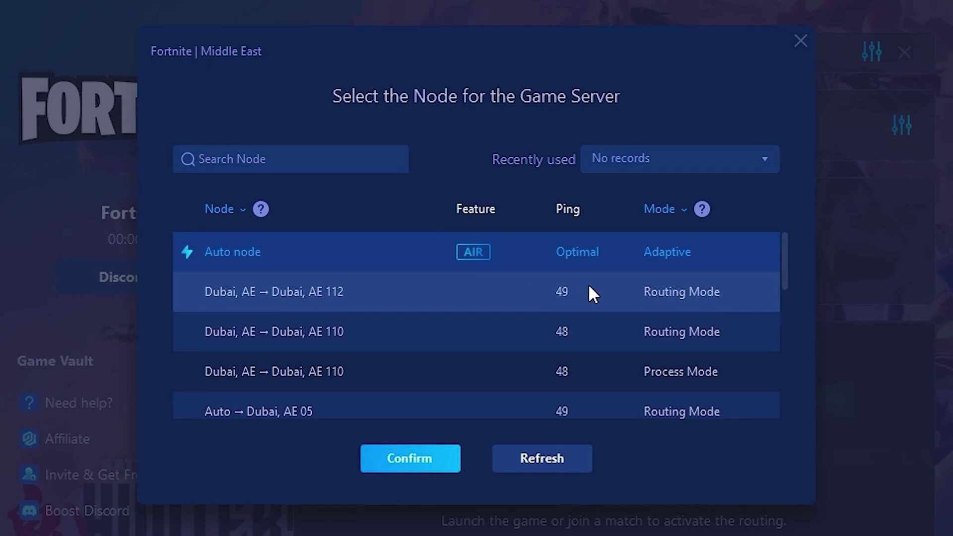
pyautogui.click(801, 41)
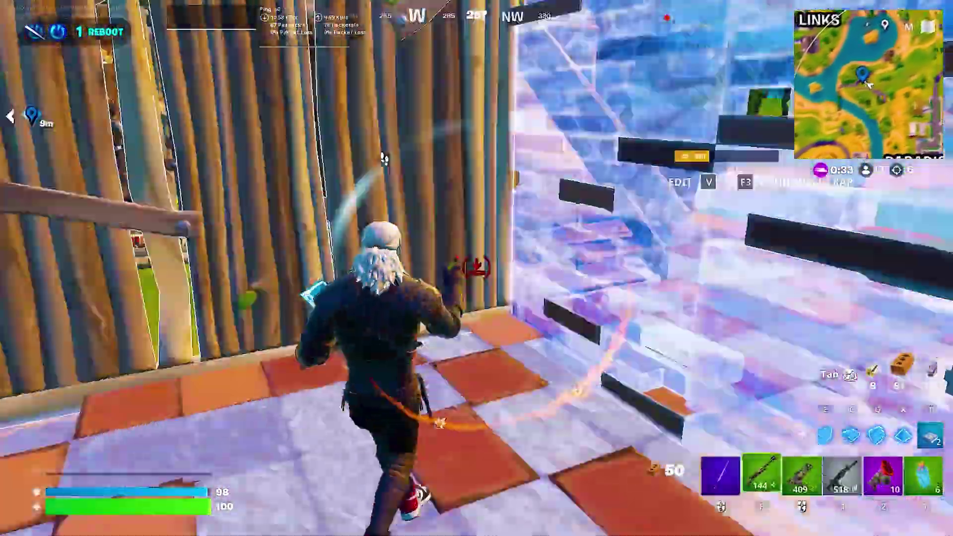
# - Place walls for cover and eliminate the enemy with two pump-shotgun shots
pyautogui.press('f')
pyautogui.click(477, 268)
pyautogui.press('v')
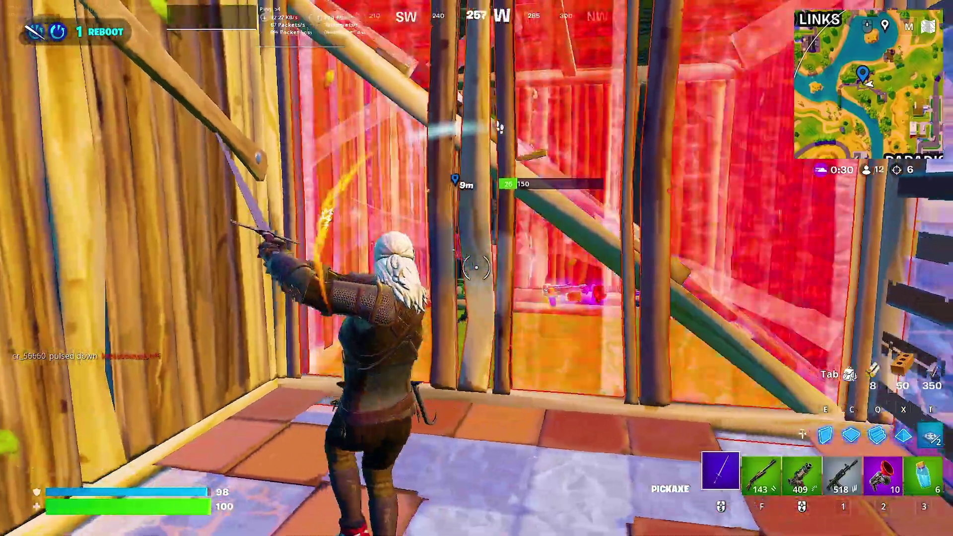
pyautogui.press('q')
pyautogui.click(476, 268)
pyautogui.press('f')
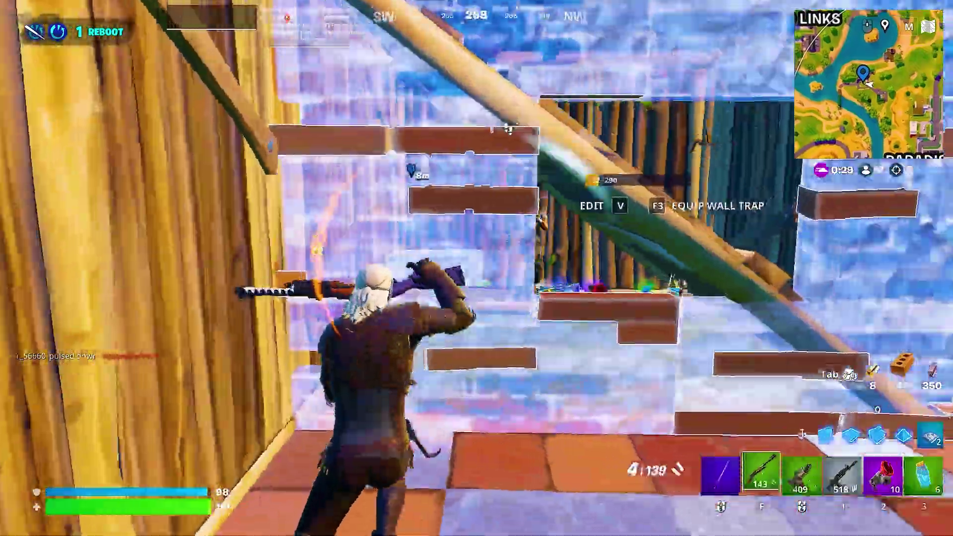
pyautogui.click(477, 268)
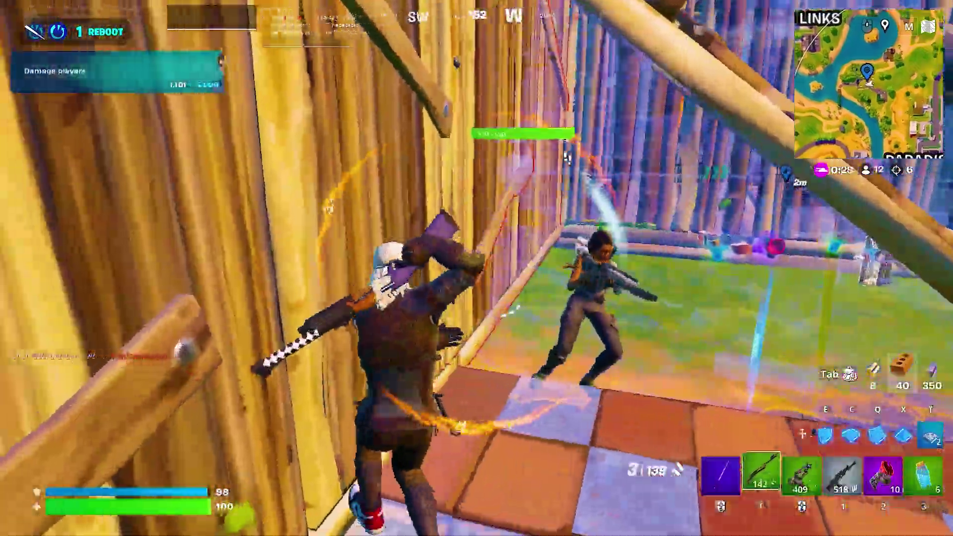
pyautogui.click(477, 268)
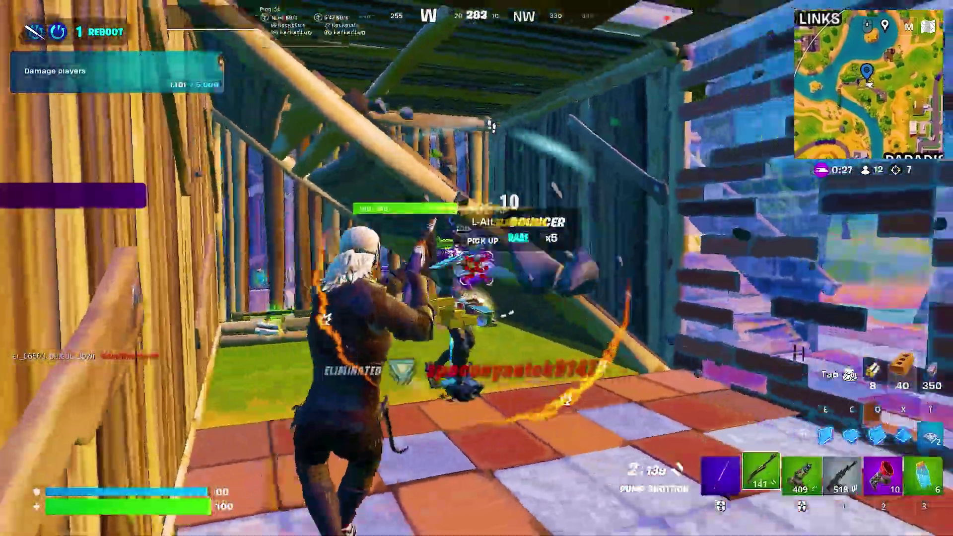
pyautogui.press('q')
pyautogui.click(477, 268)
pyautogui.press('f')
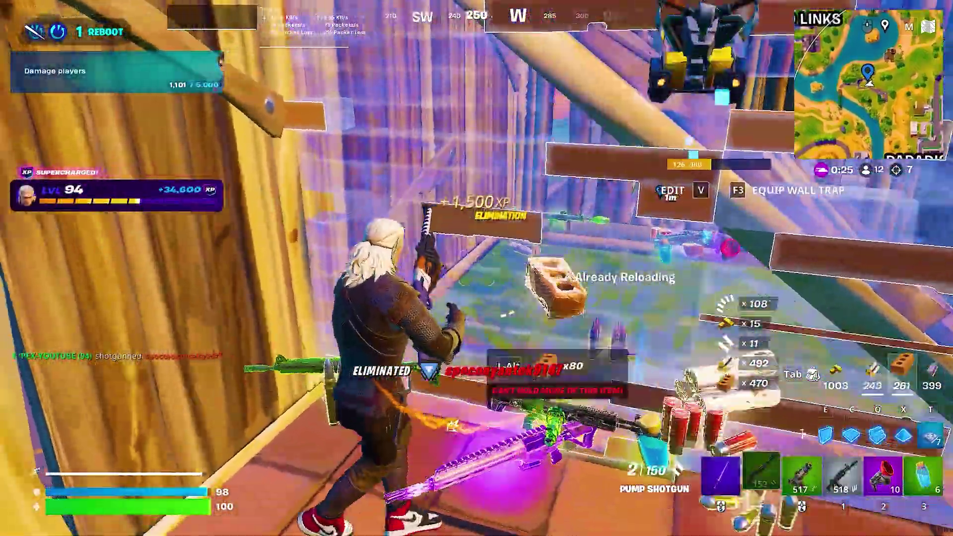